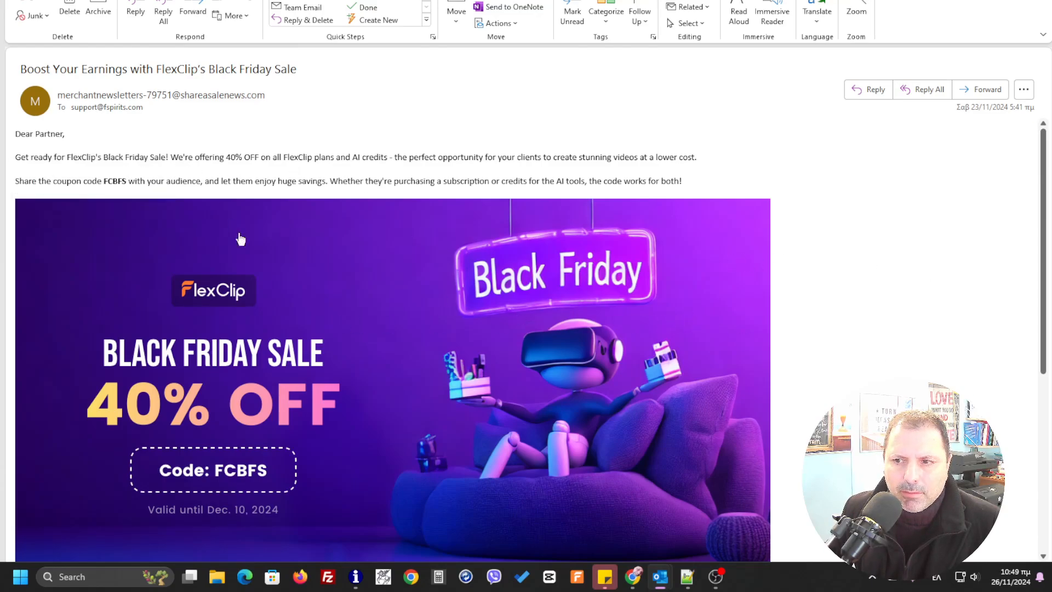
- Copy the two opening paragraphs about the FlexClip Black Friday Sale and its coupon code from the email
scroll(231, 307, down, 5)
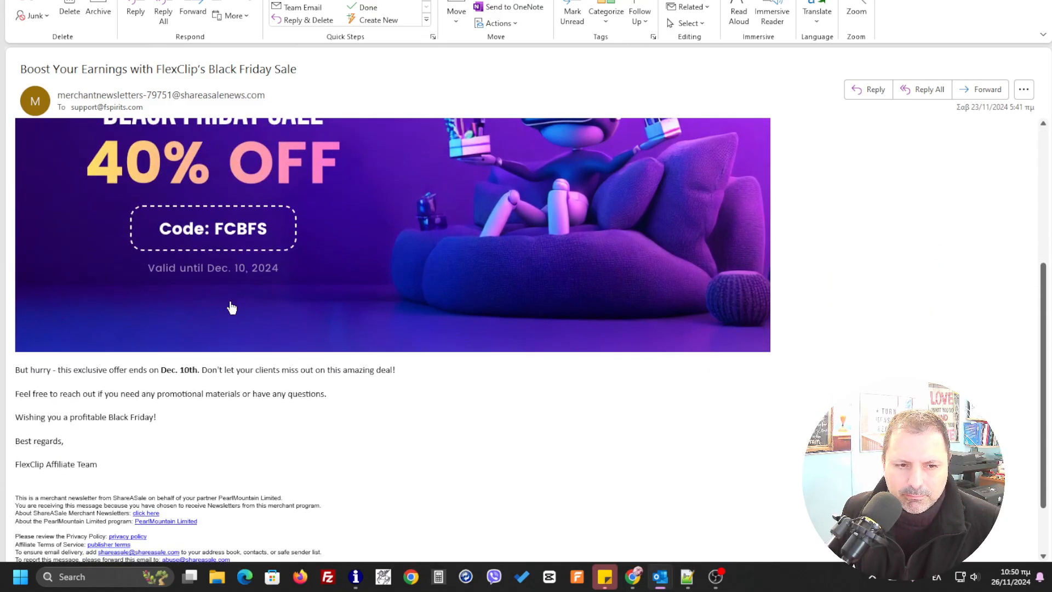
scroll(231, 308, up, 5)
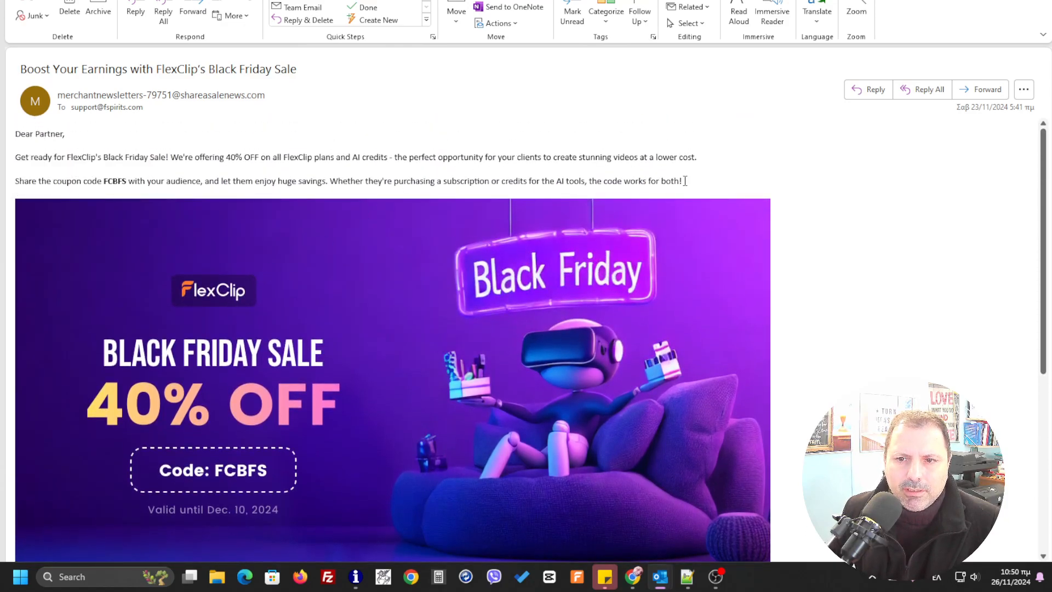
drag(685, 181, 22, 156)
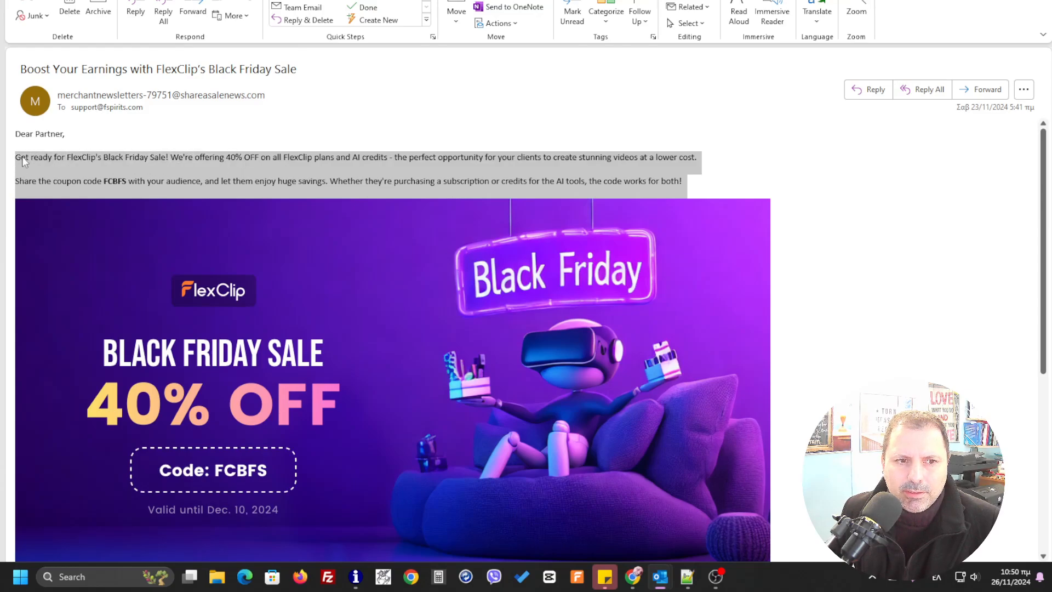
right_click(81, 157)
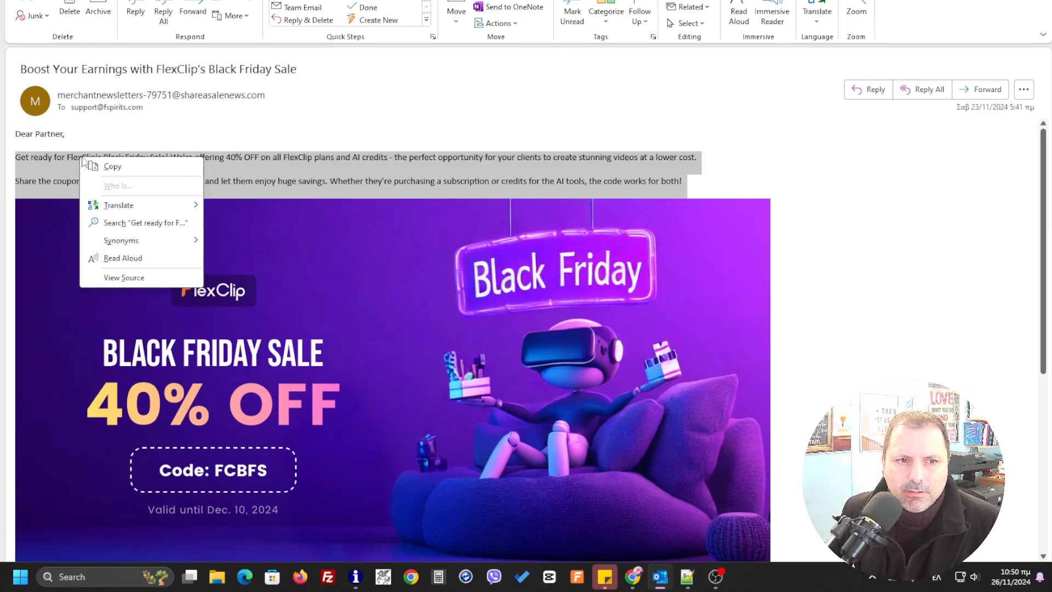
click(123, 173)
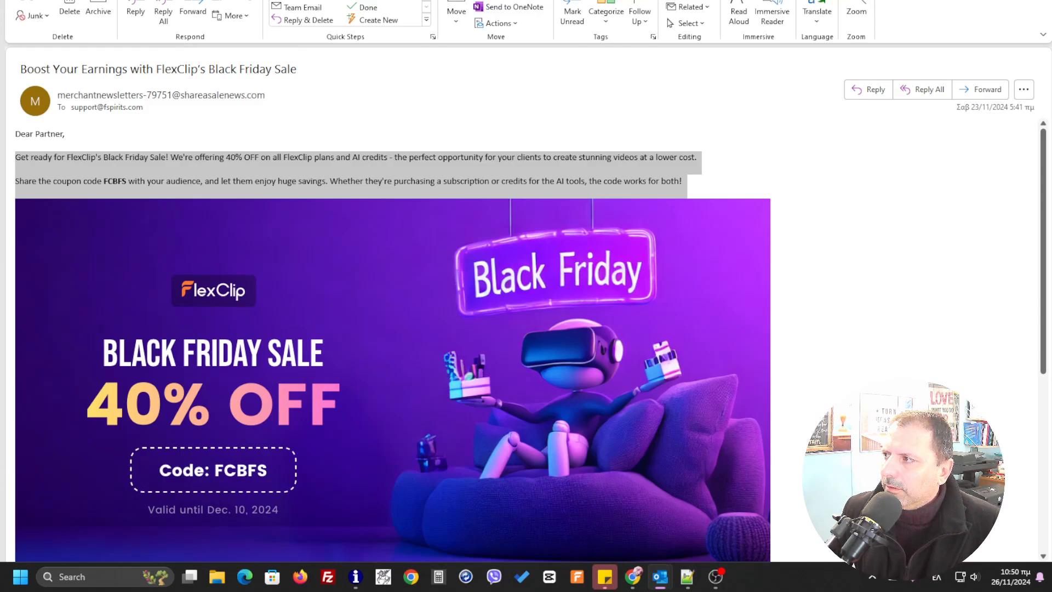
- Switch to FlexClip and, starting from its home page, open AI Text to Video in the AI Video Generator
key(alt+Tab)
drag(1051, 6, 275, 5)
double_click(473, 10)
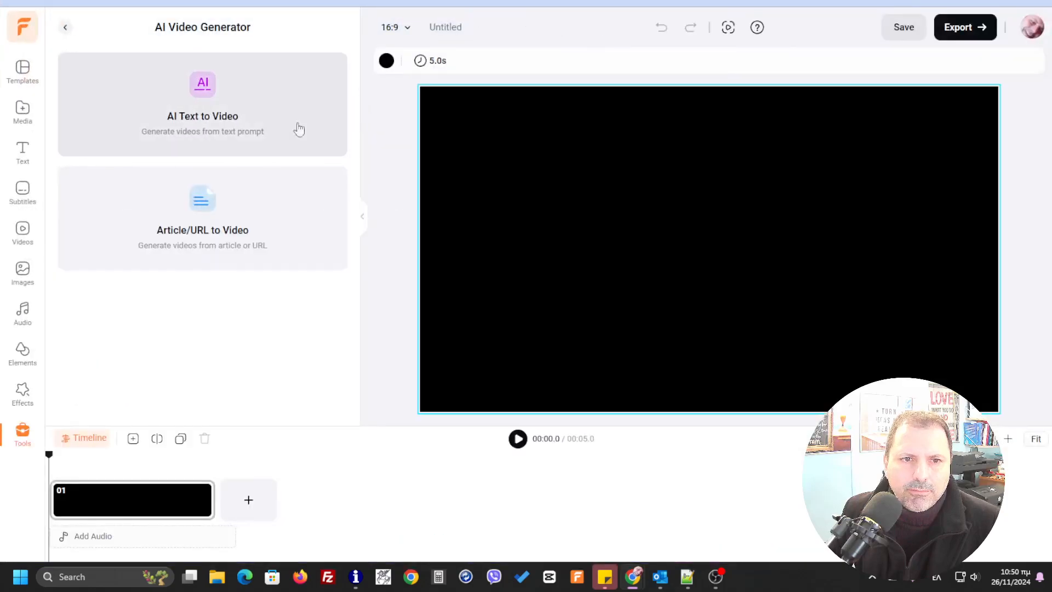
click(271, 93)
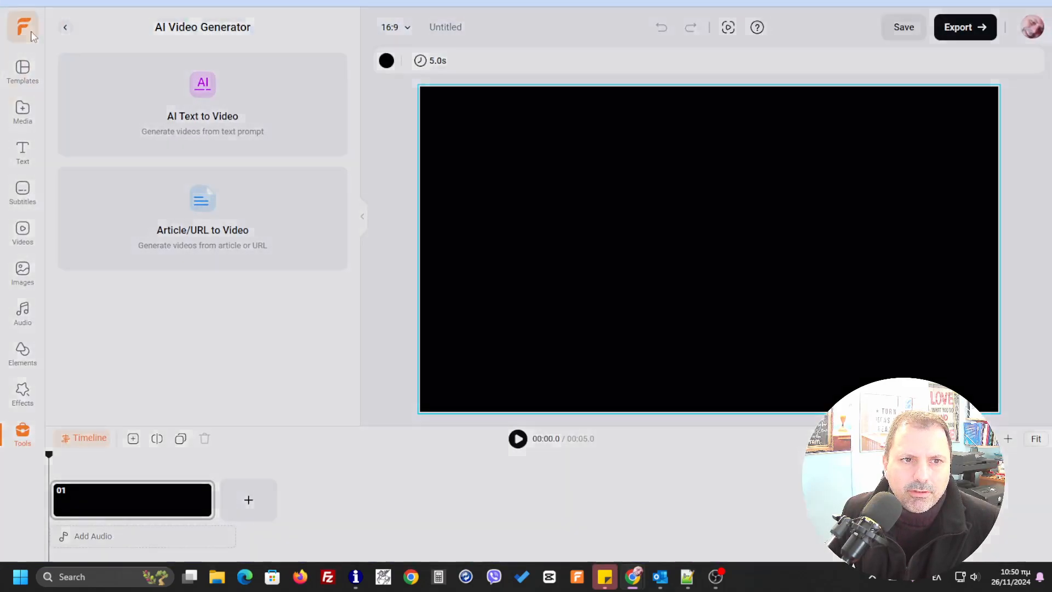
click(585, 330)
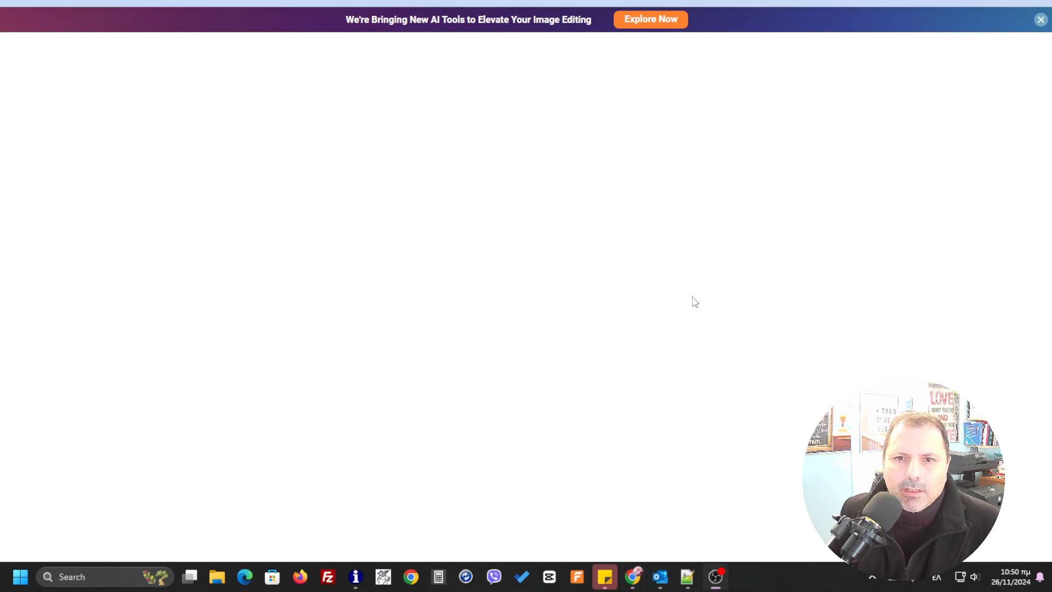
click(219, 1)
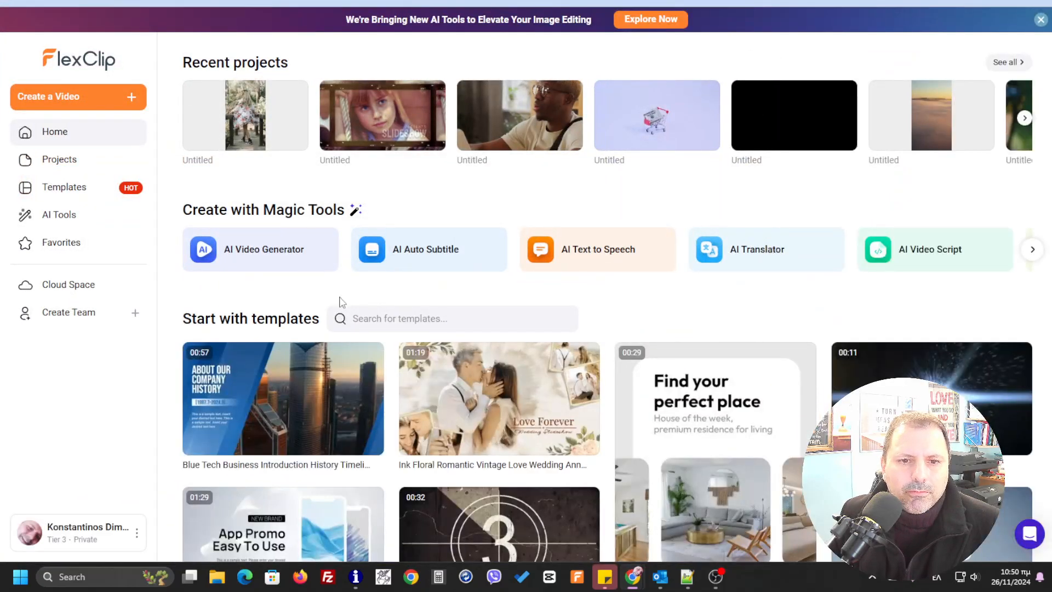
click(264, 260)
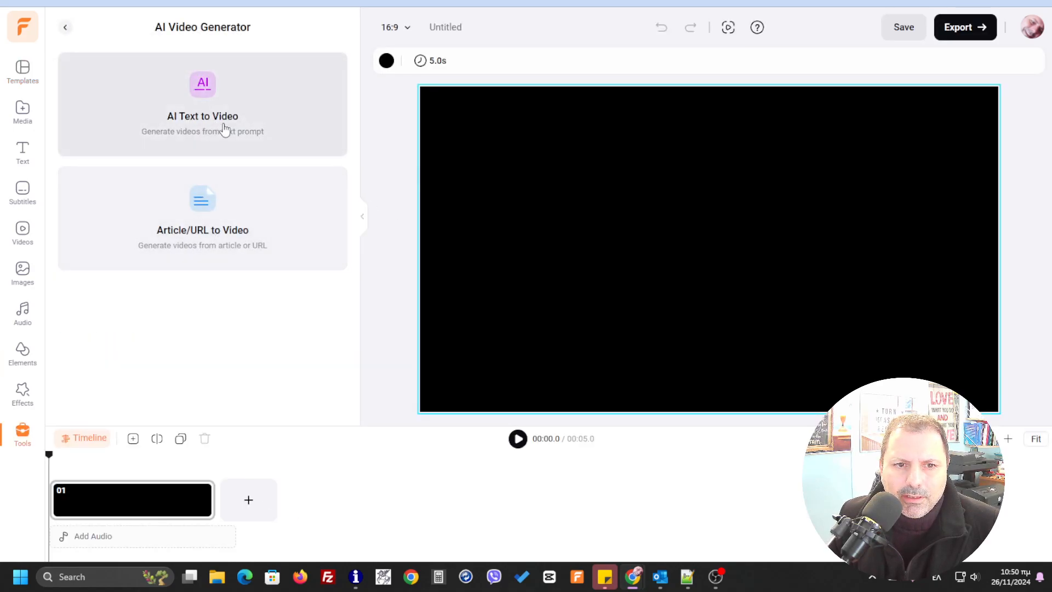
click(218, 124)
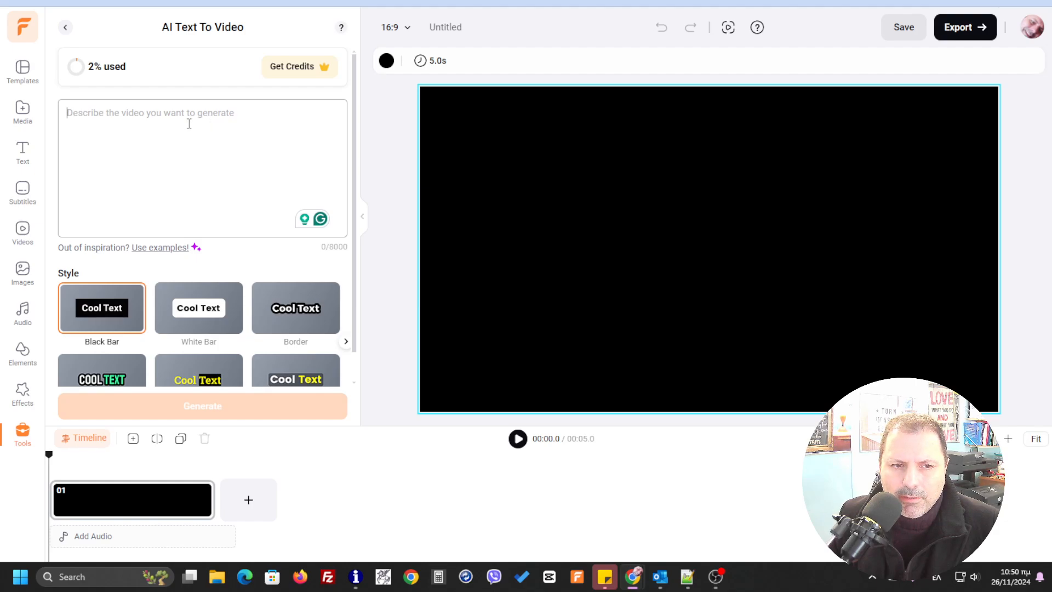
- Enter the prompt "I want you to generate a captivating video using the following information." and paste the copied paragraphs after an opening quotation mark
text(ι)
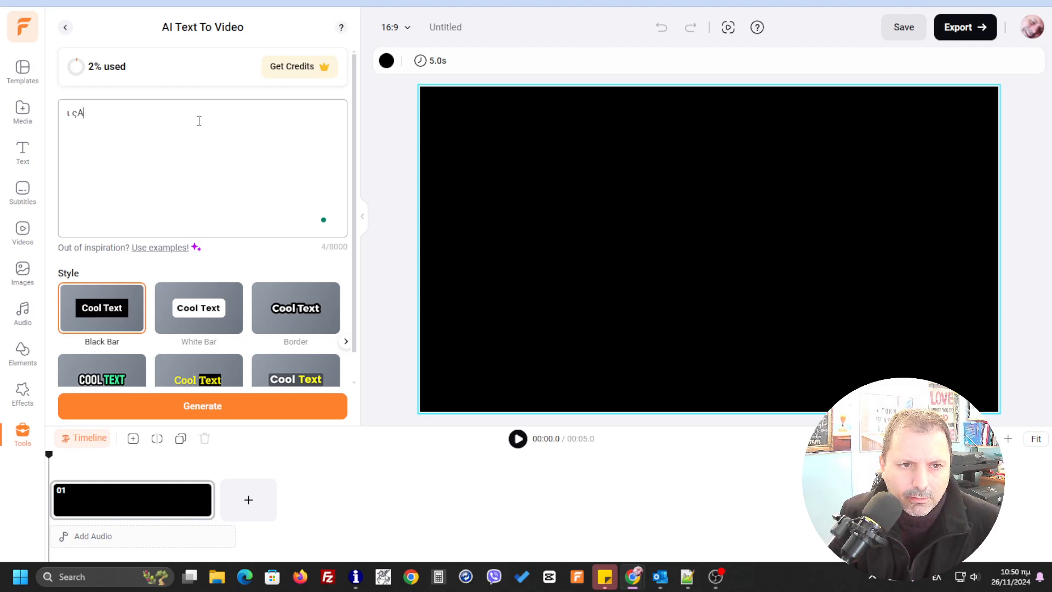
key(BackSpace)
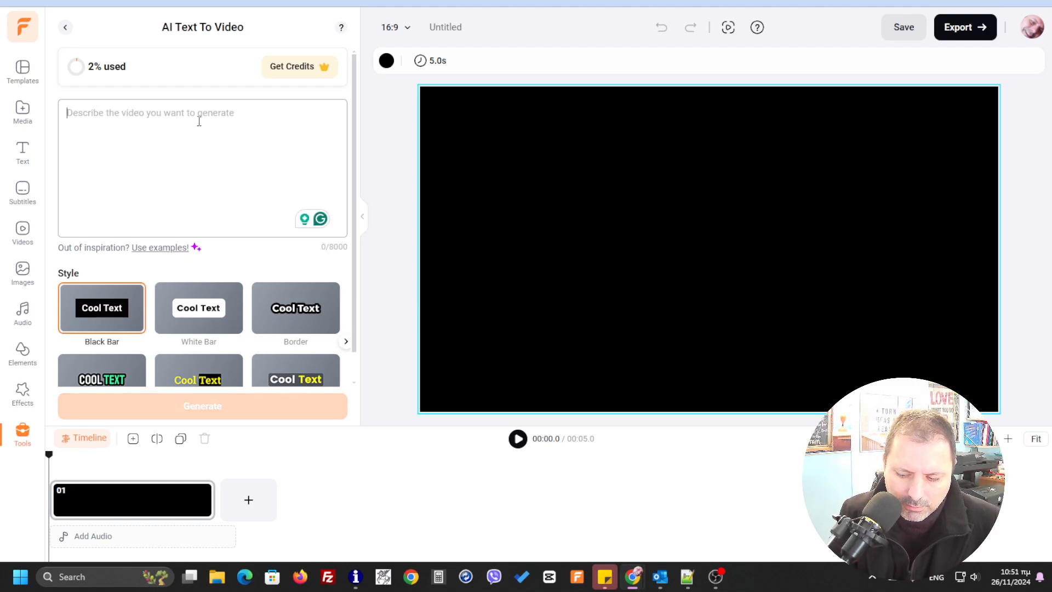
text(I wa)
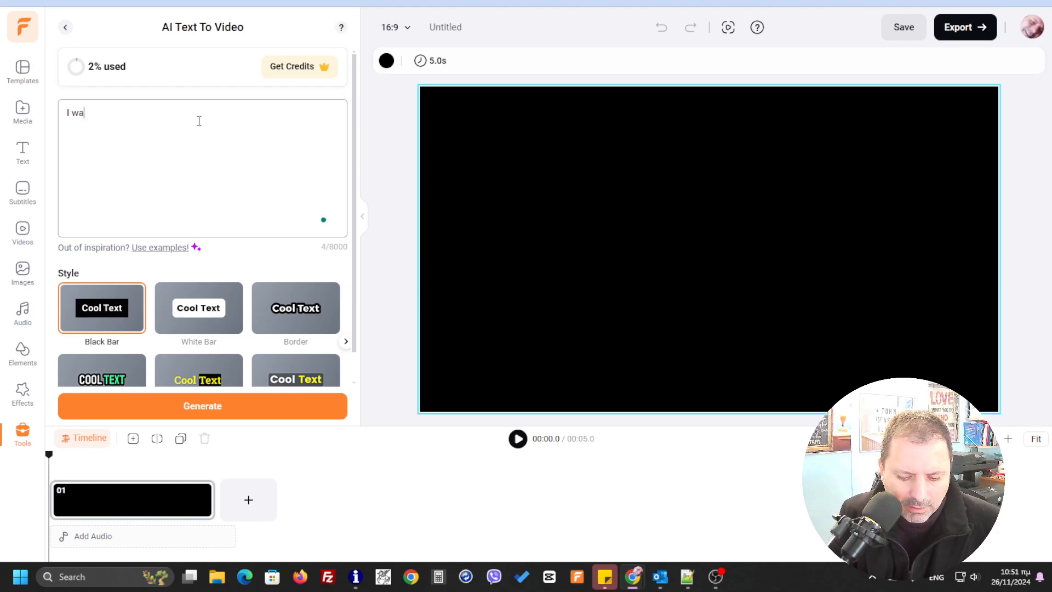
text(nt you)
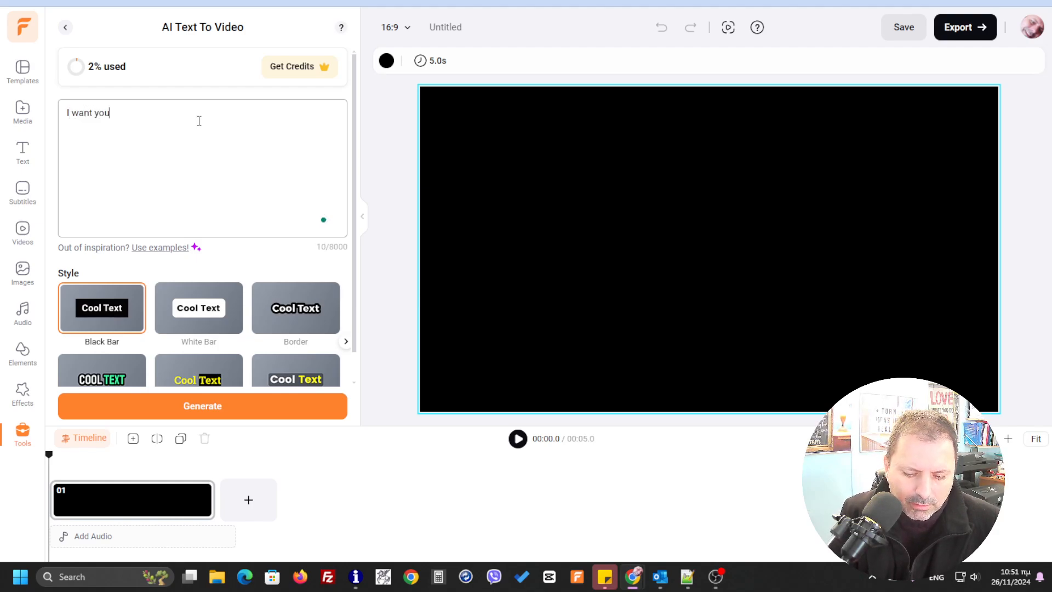
text( to gene)
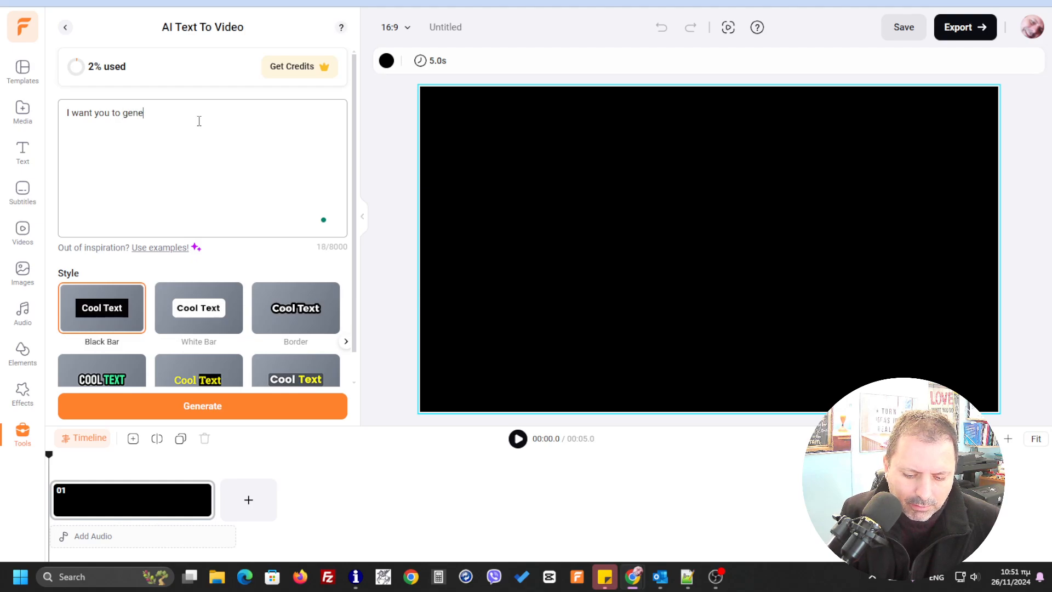
text(rate a c)
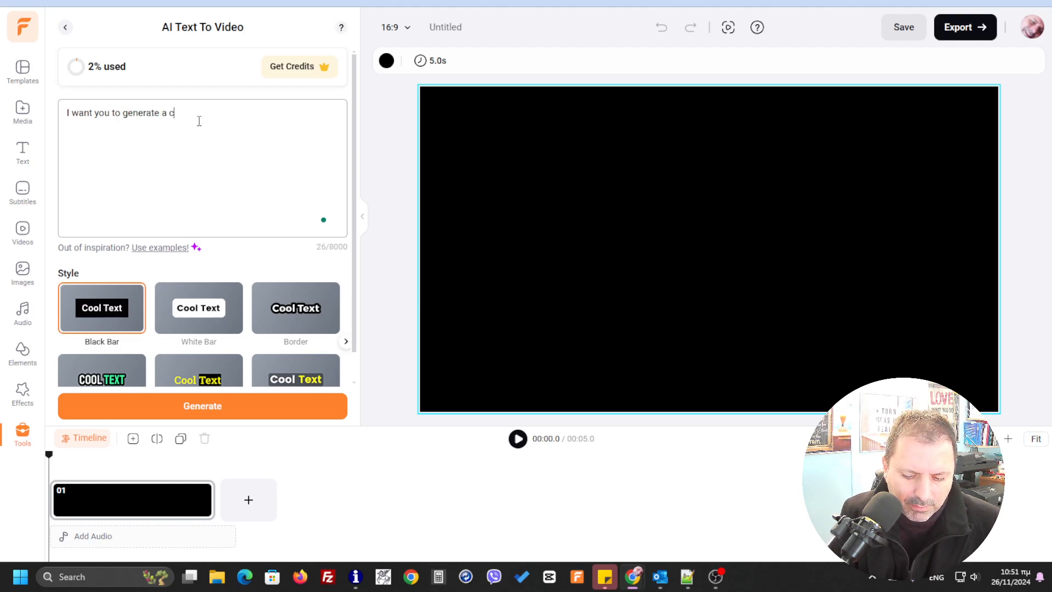
text(aptivat)
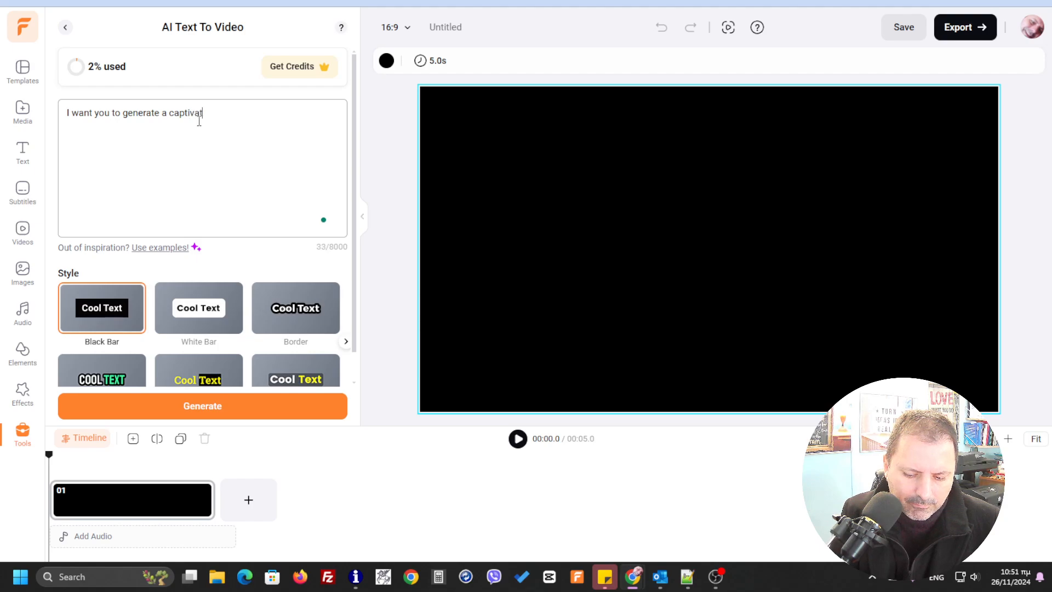
text(ing vi)
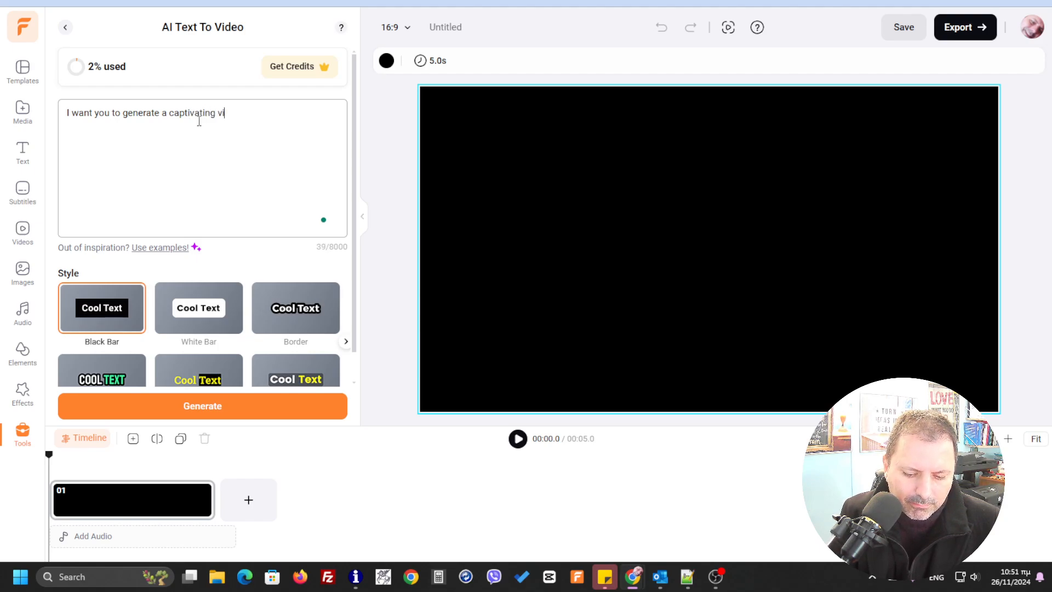
text(deo using the following)
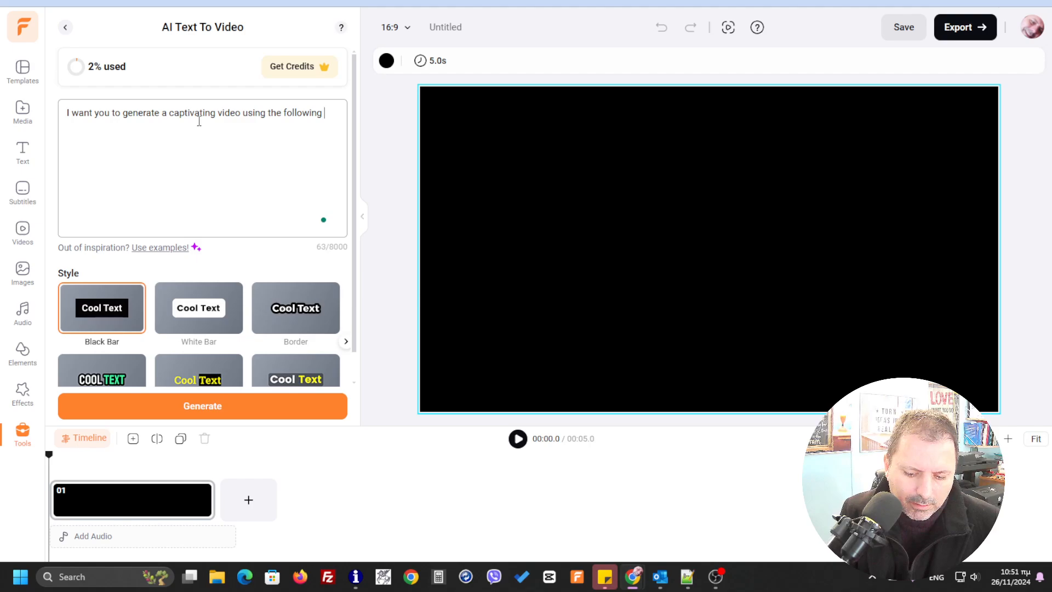
text( informat)
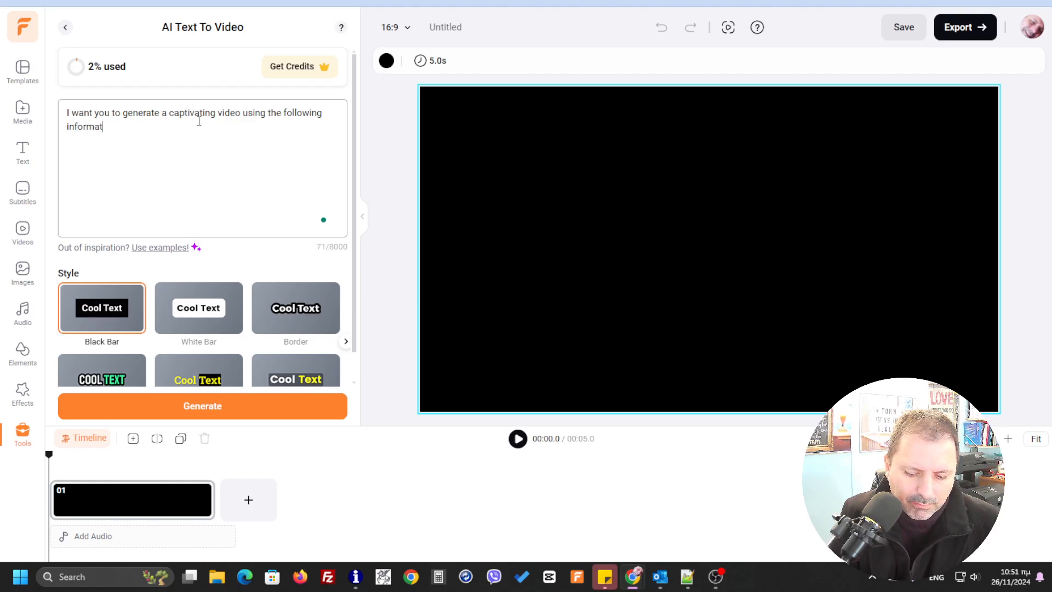
text(ion)
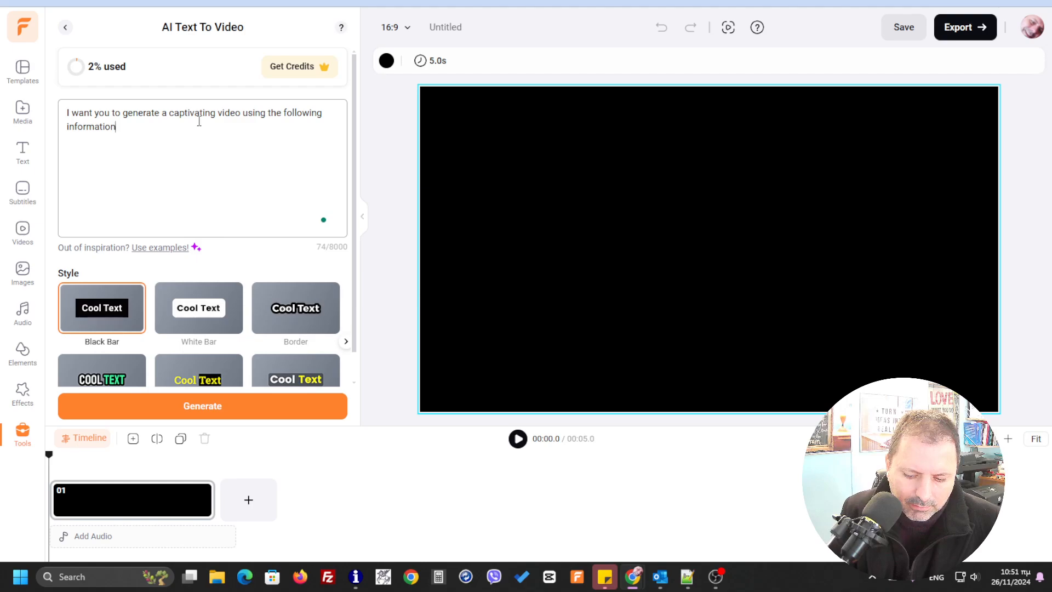
key(BackSpace)
text(.)
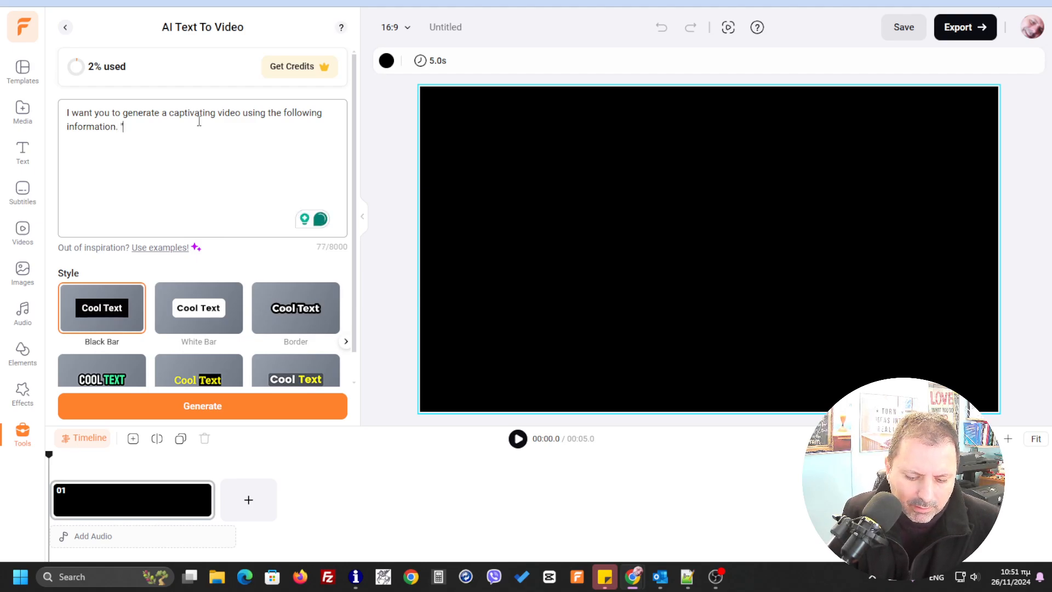
text("Get ready for FlexClip's Black Friday Sale! We're offering 40% OFF on all FlexClip plans and AI credits - the perfect opportunity for your clients to create stunning videos at a lower cost. Share the coupon code FCBFS with your audience, and let them enjoy huge savings. Whether they're purchasing a subscription or credits for the AI tools, the code works for both!)
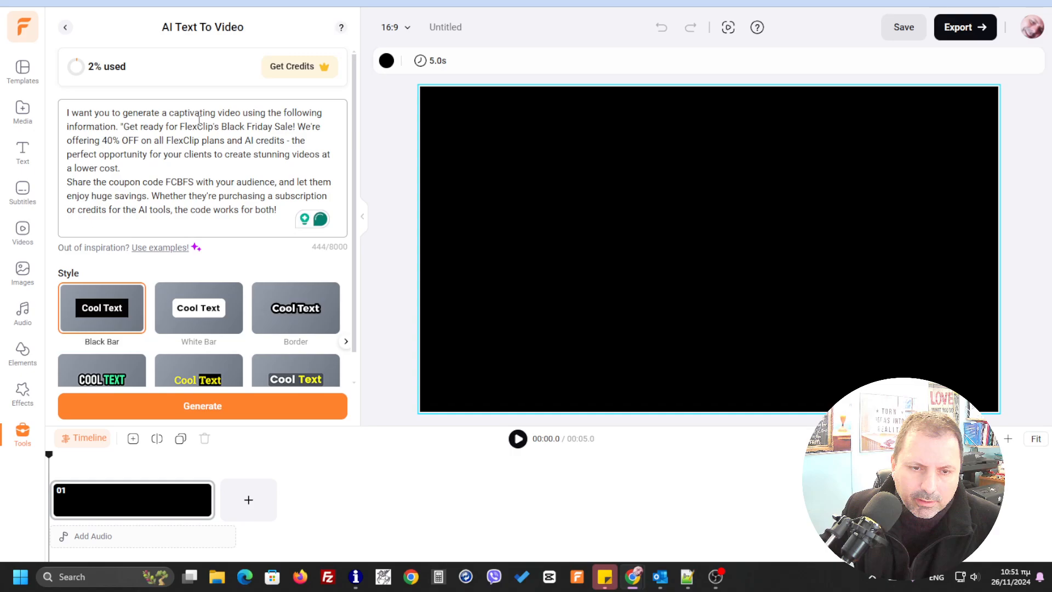
- Return to the Outlook email and copy the "But hurry" line about the offer ending on Dec. 10th
mouse_move(660, 577)
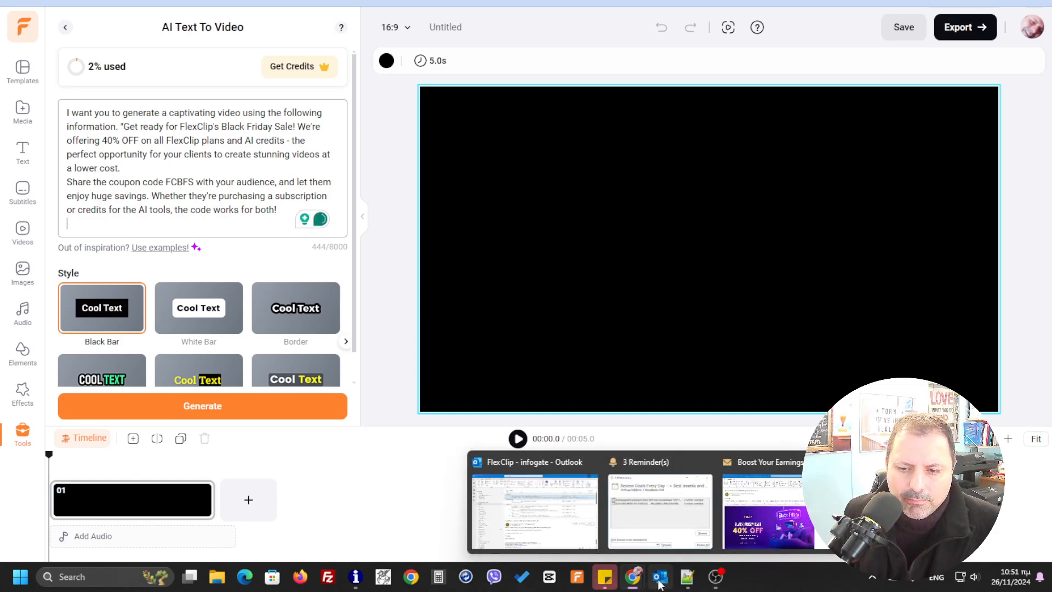
click(765, 529)
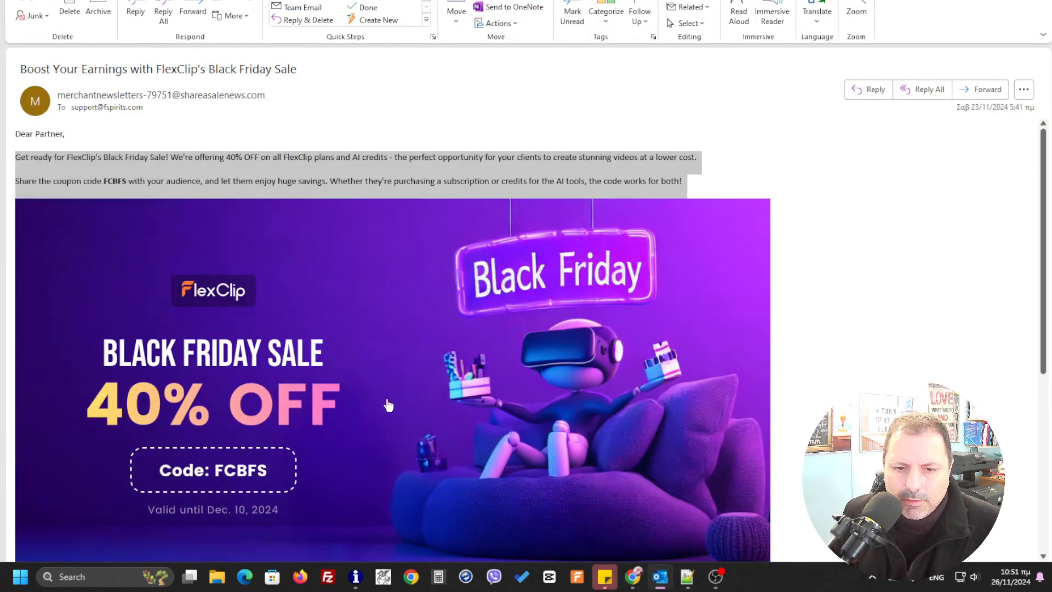
scroll(353, 395, down, 3)
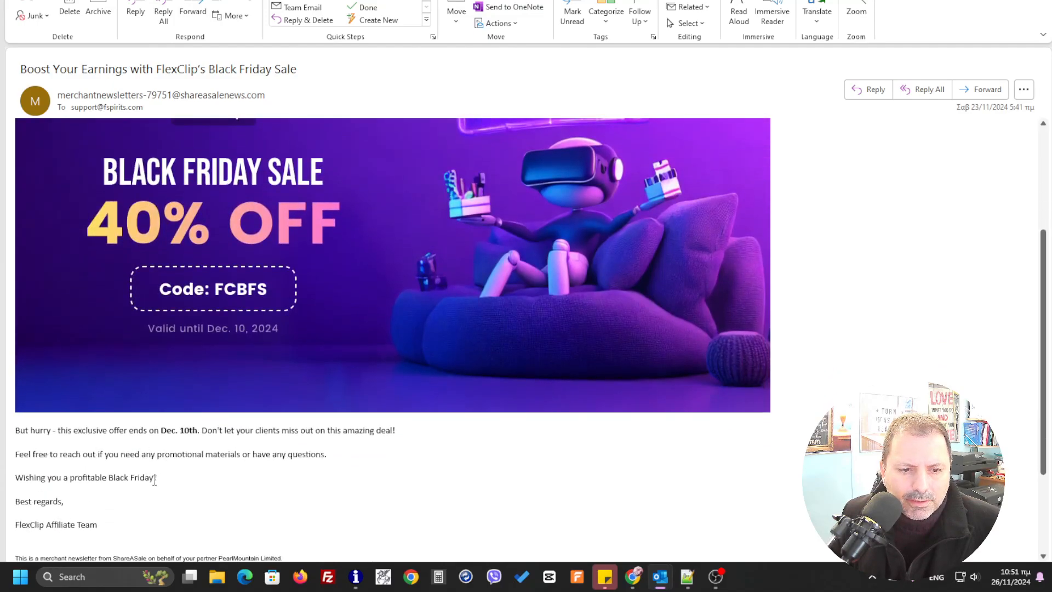
drag(185, 456, 61, 451)
click(305, 456)
drag(334, 454, 71, 433)
click(309, 440)
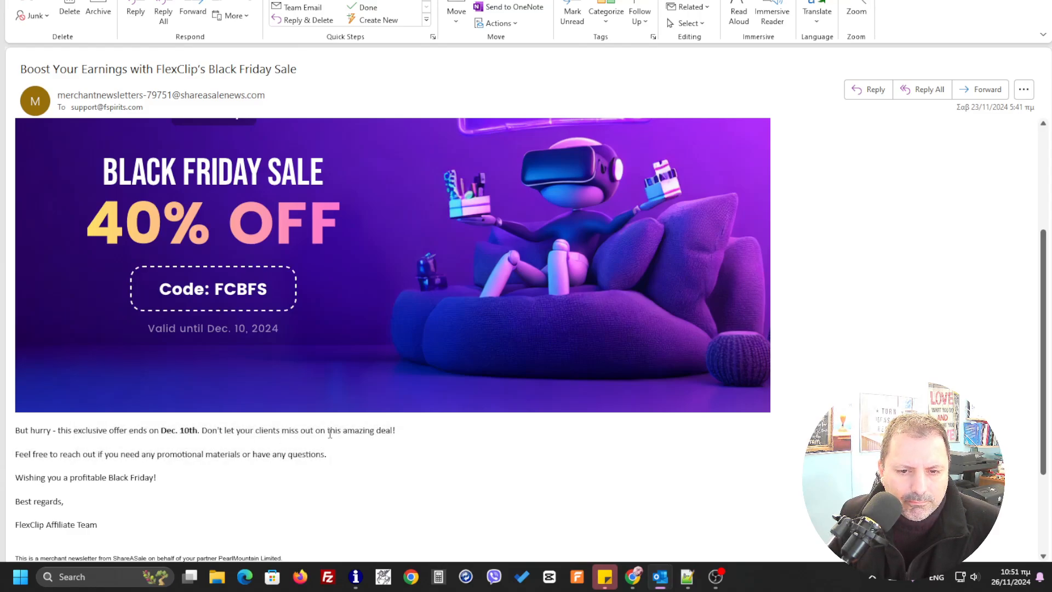
triple_click(329, 432)
right_click(297, 431)
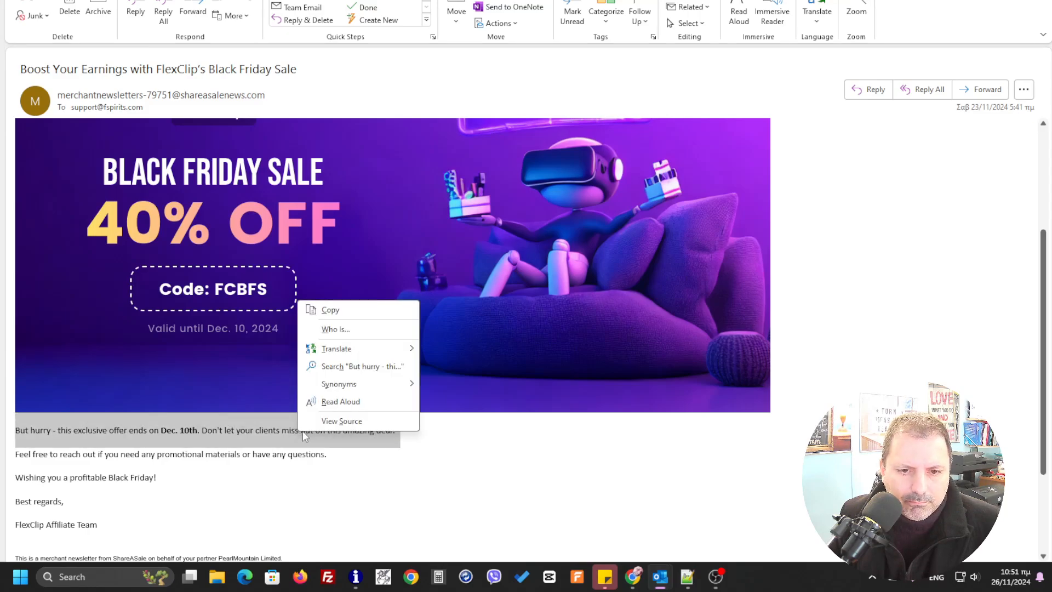
click(329, 310)
- Switch back to FlexClip and paste the copied offer deadline line at the end of the video prompt
click(979, 1)
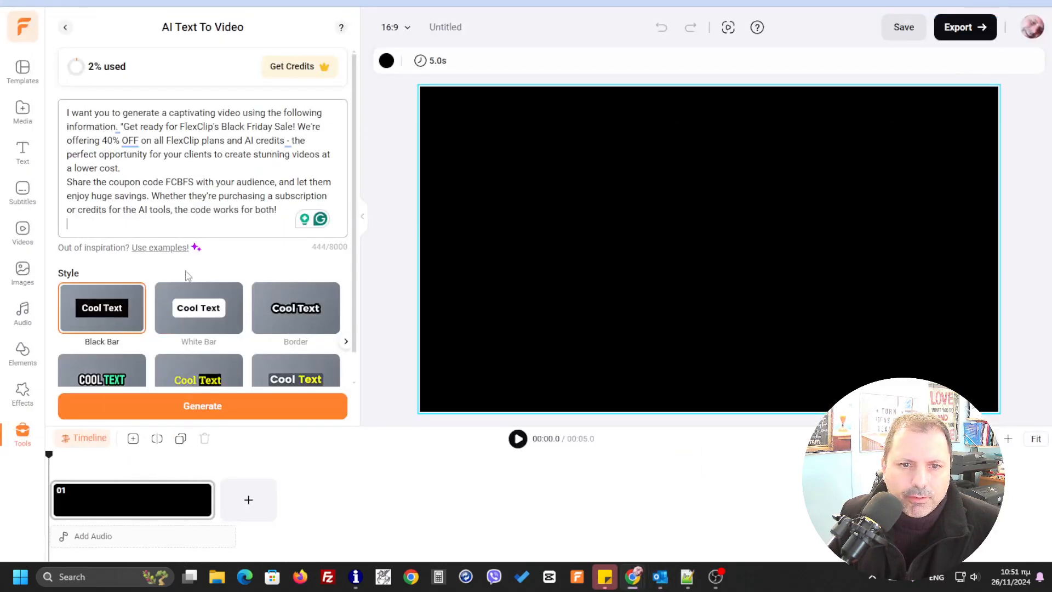
right_click(146, 220)
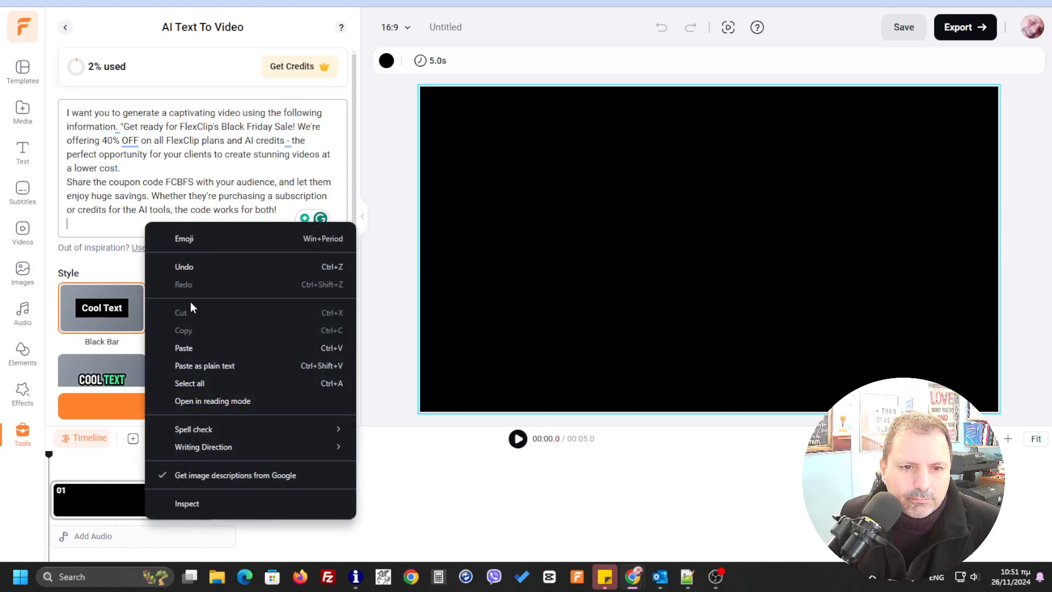
click(193, 348)
- Extend the prompt's first sentence after "information" with "letting know everyone about the BF great deal"
scroll(214, 186, up, 2)
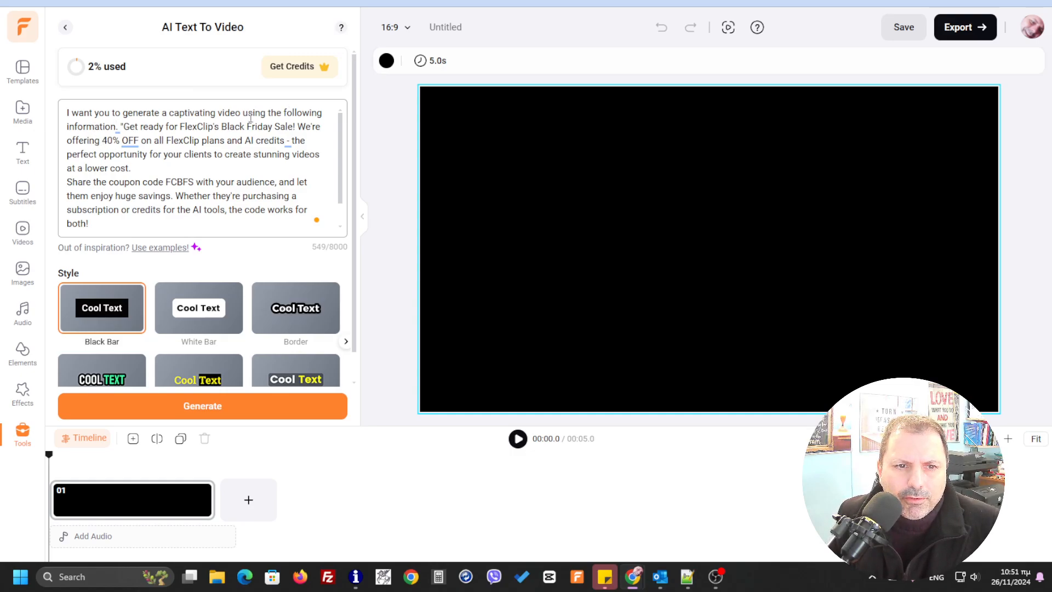
click(117, 128)
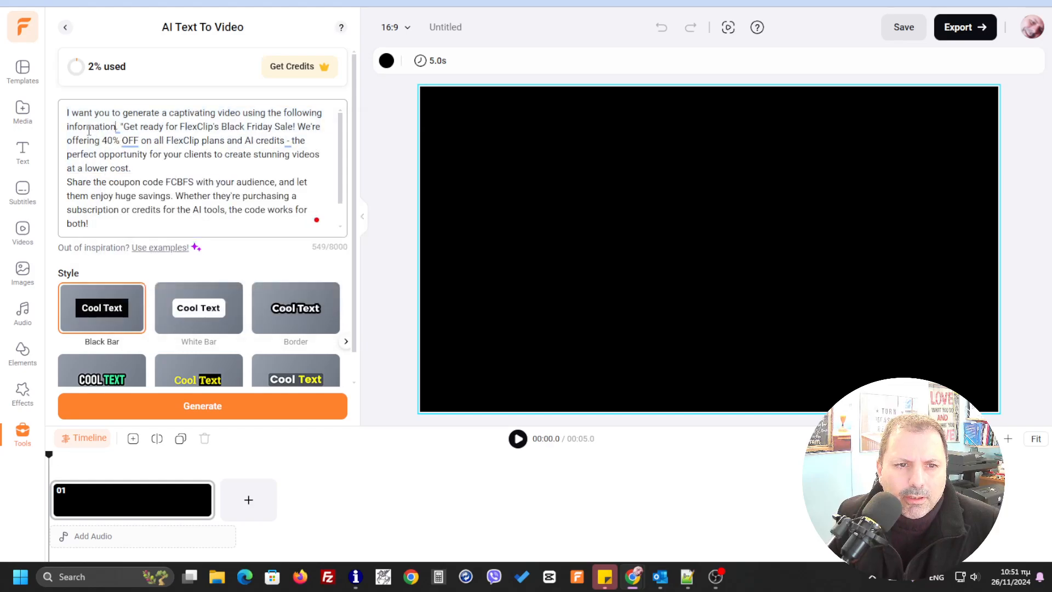
mouse_move(119, 131)
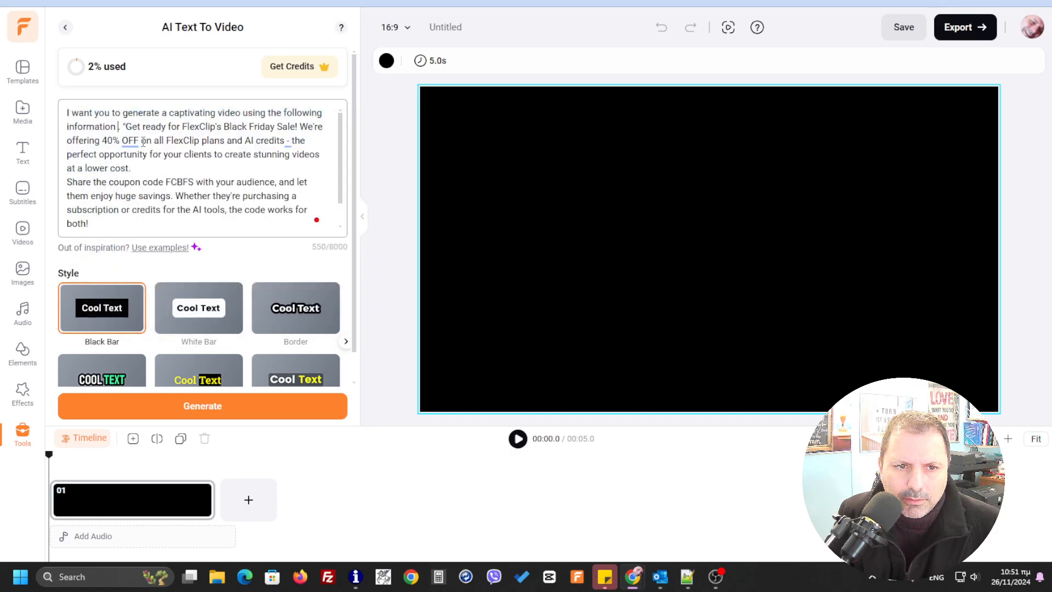
text(lett)
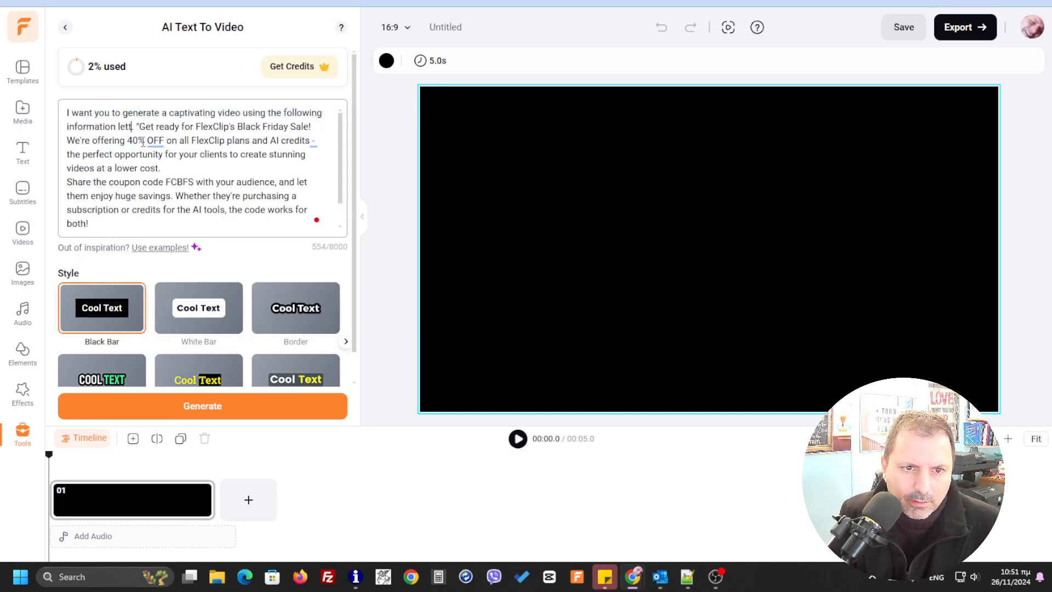
text(ing )
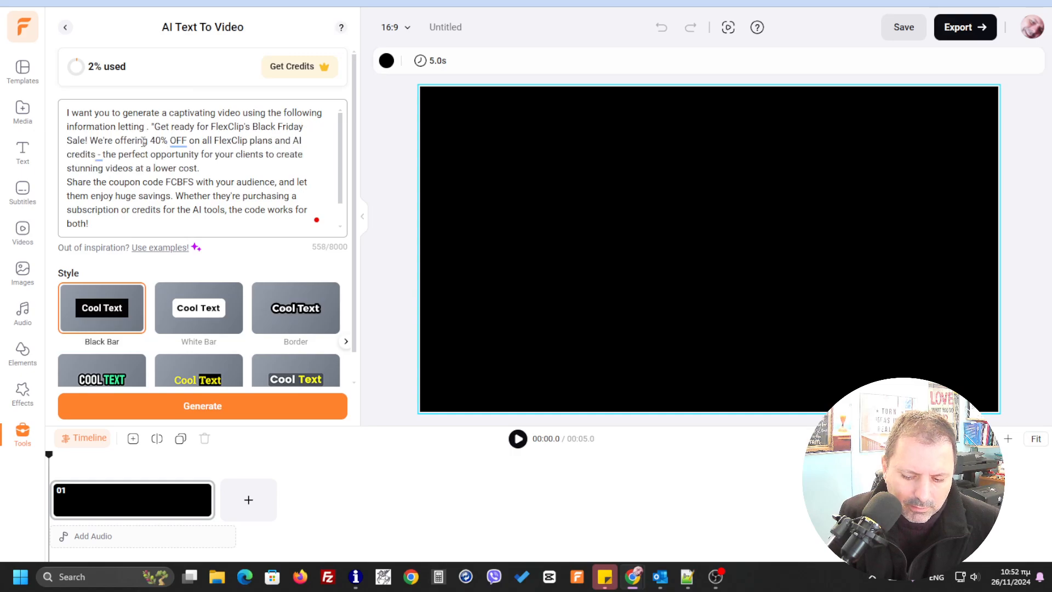
text(know eve)
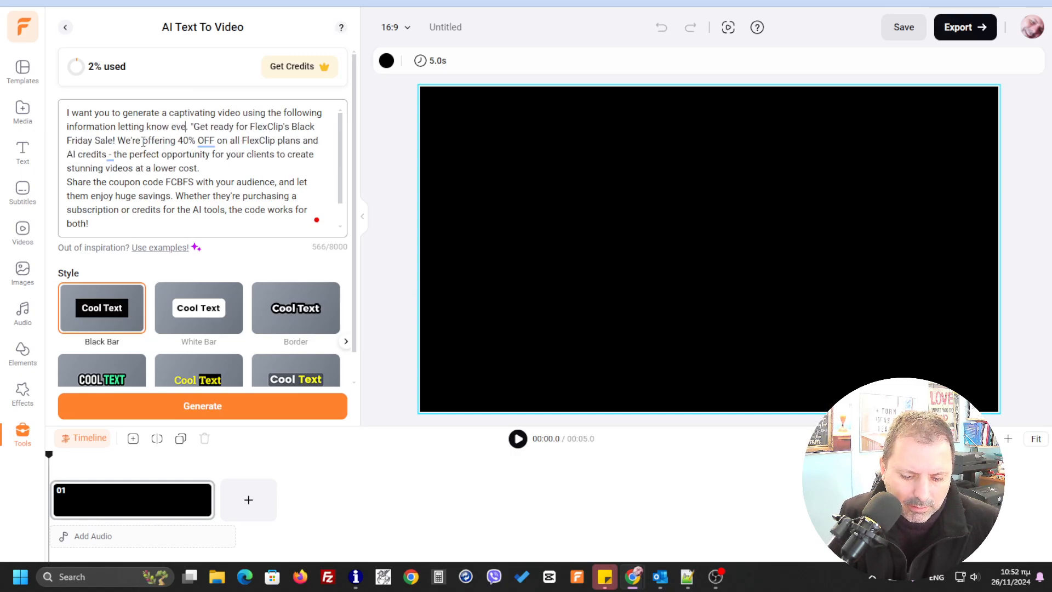
text(ryon)
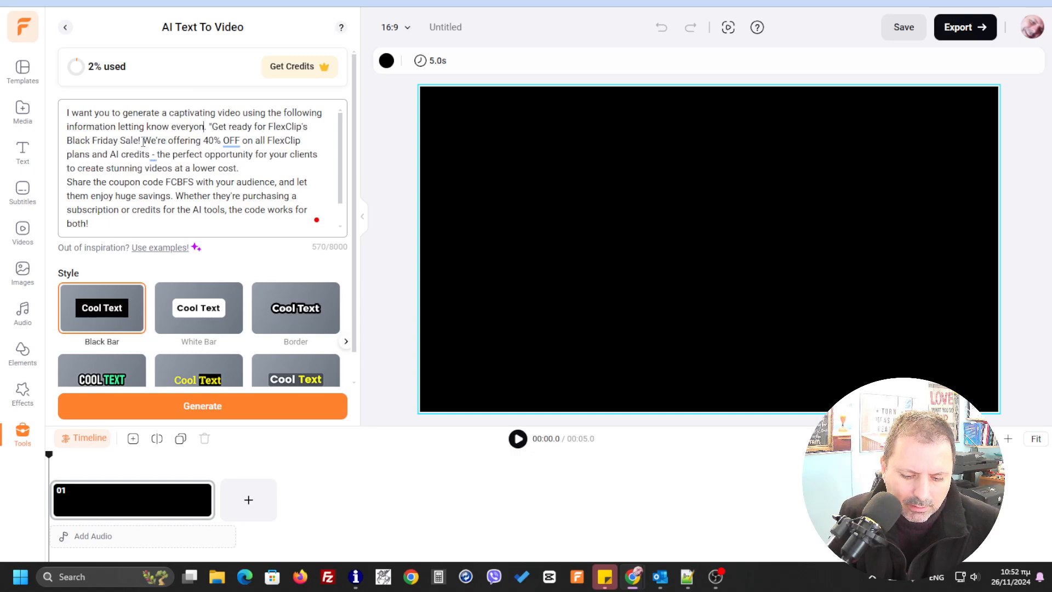
text(e about th)
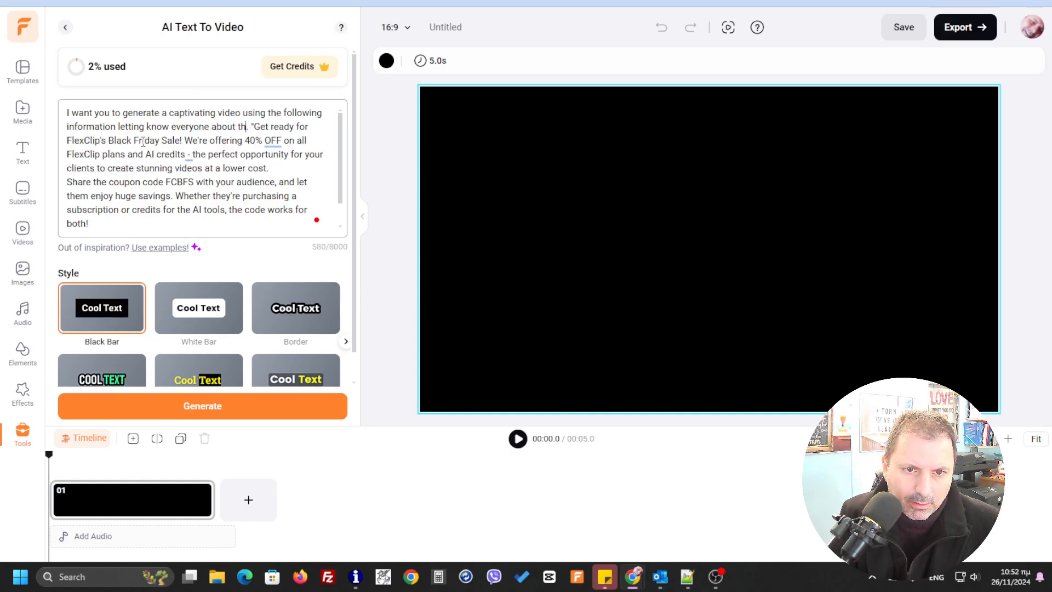
text(e BF)
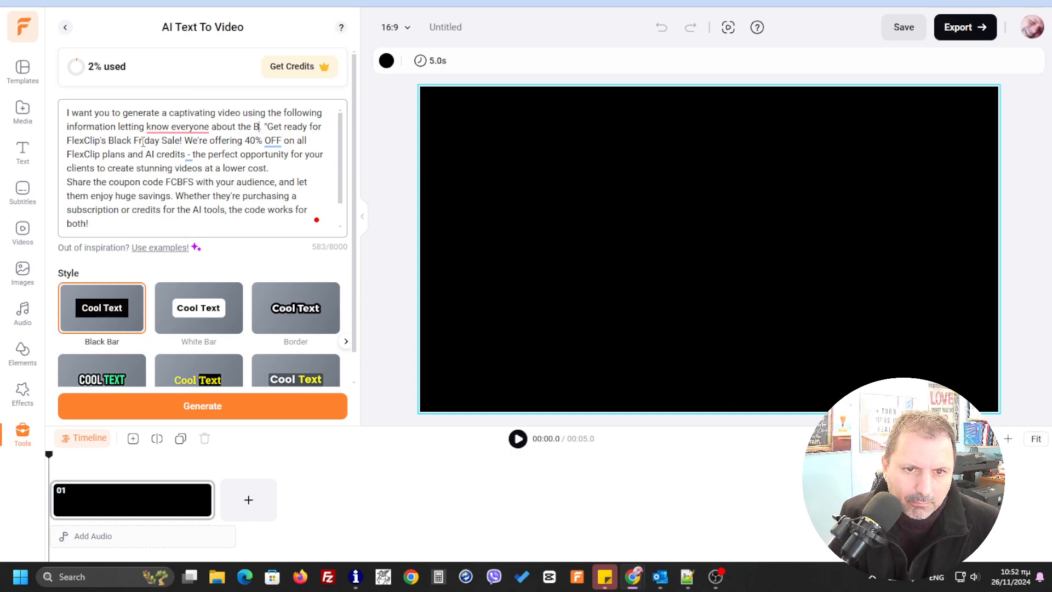
text( great )
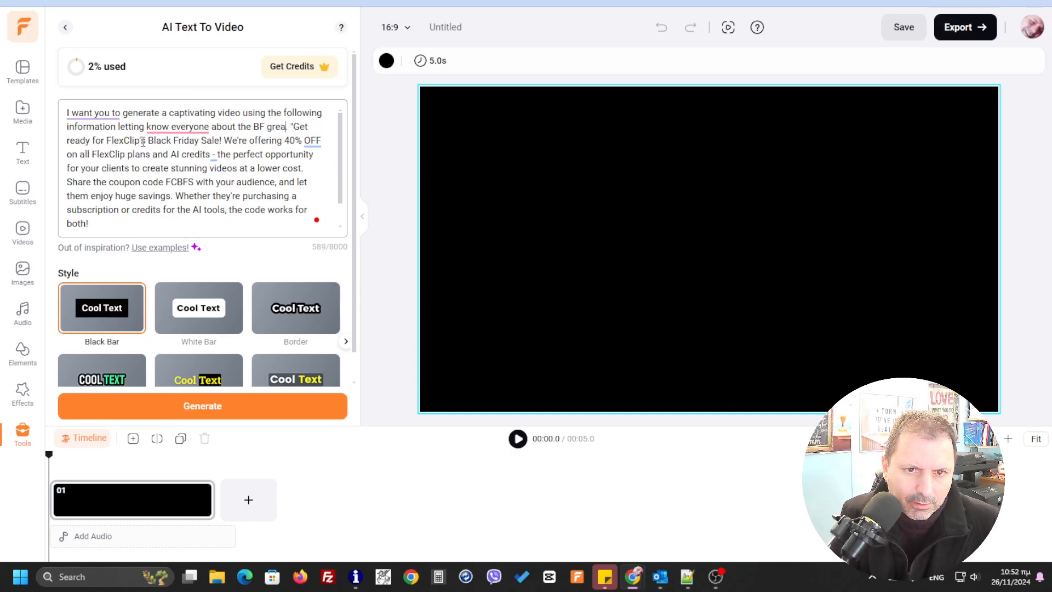
text(deal)
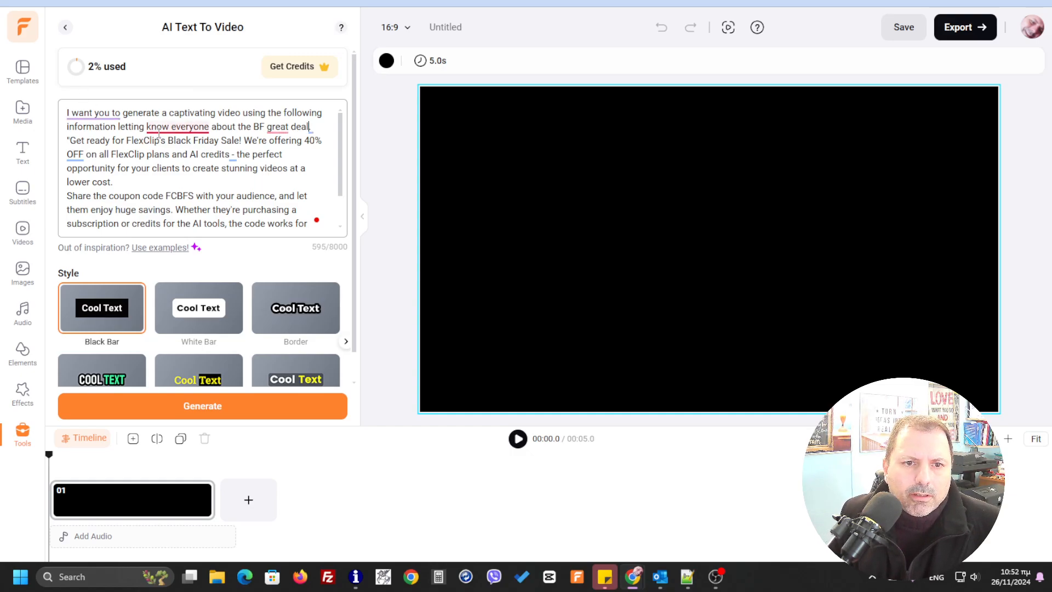
- Try to apply the Grammarly word-order suggestion "everyone know" to the prompt's first sentence
mouse_move(177, 128)
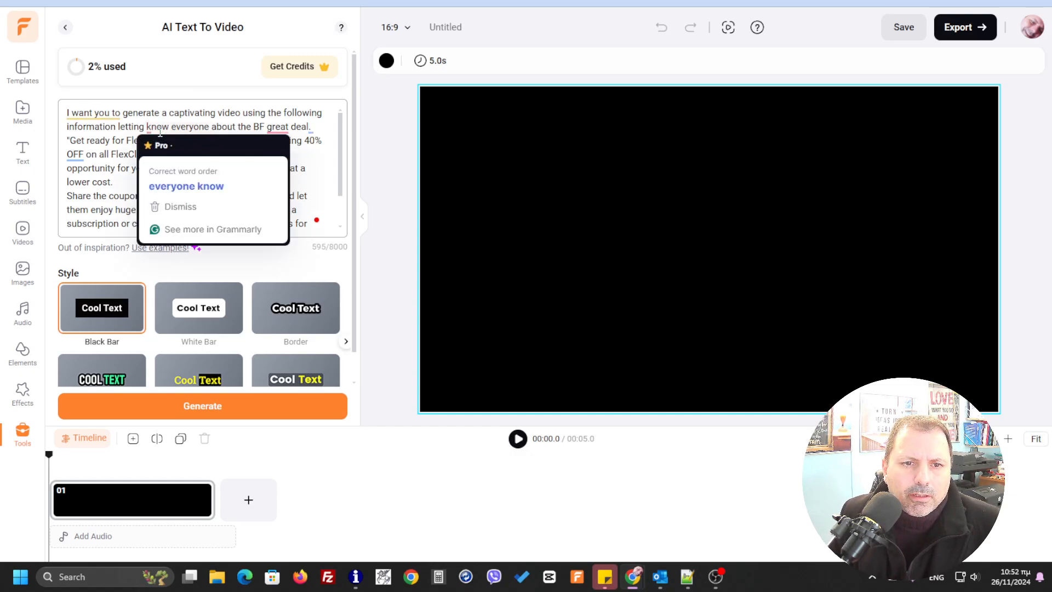
click(211, 188)
text(.)
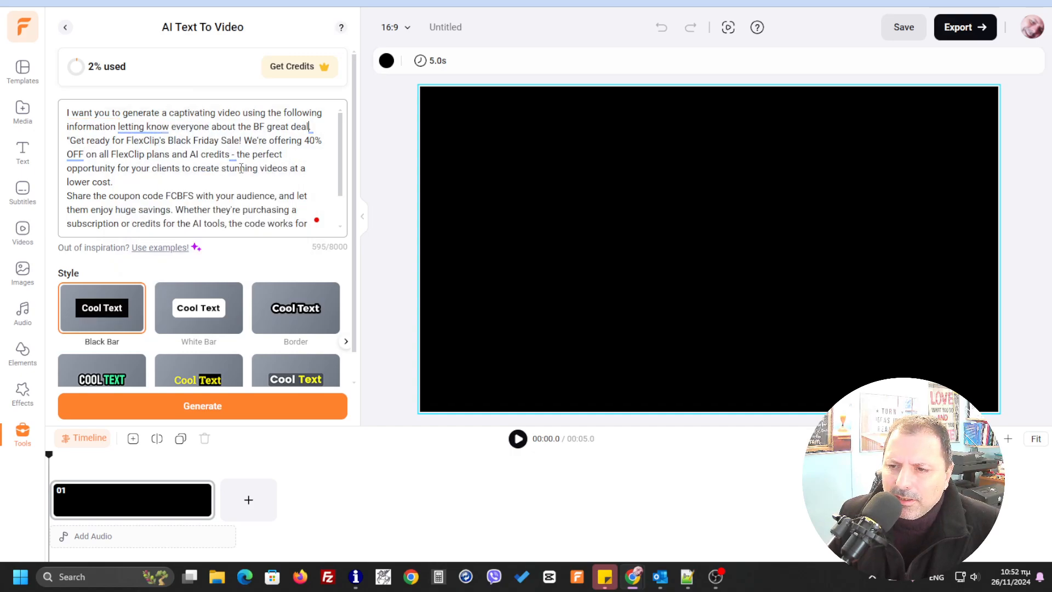
- Browse the available text styles, choose the Spotlight style and generate the video scenes from the prompt
scroll(301, 270, down, 1)
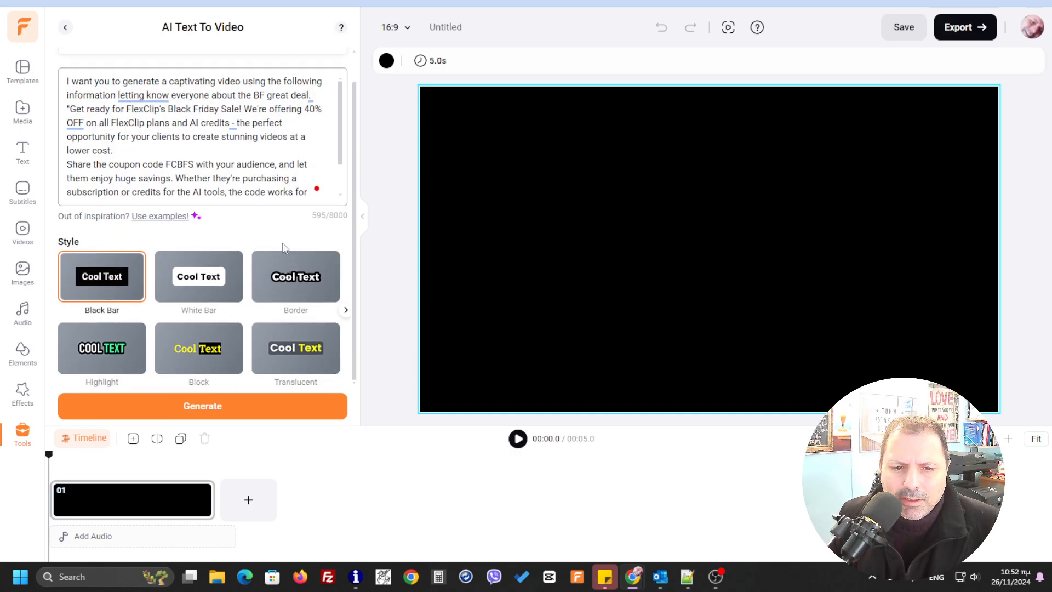
click(344, 311)
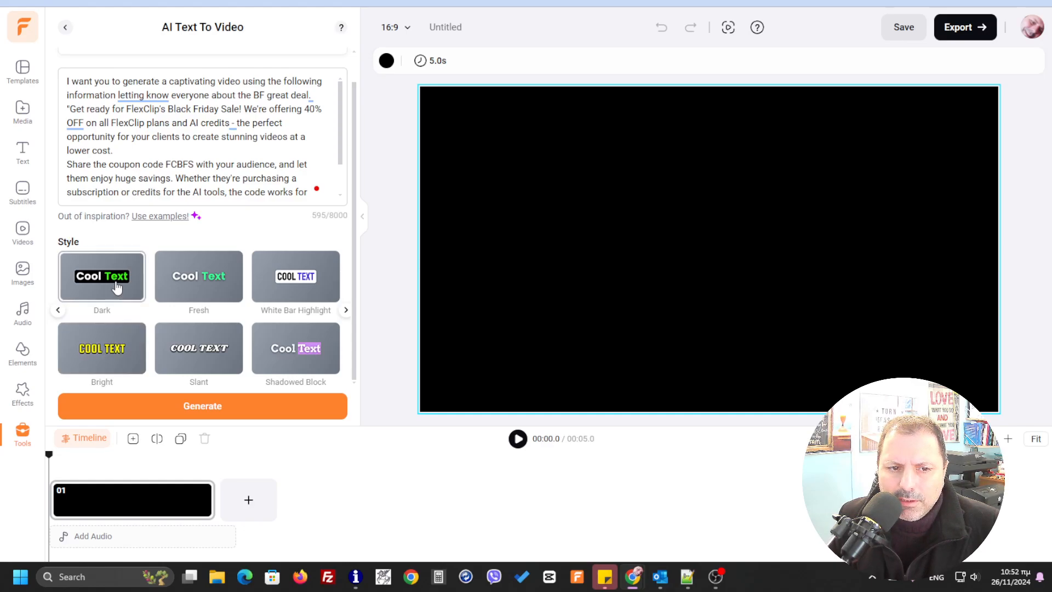
click(58, 310)
click(345, 310)
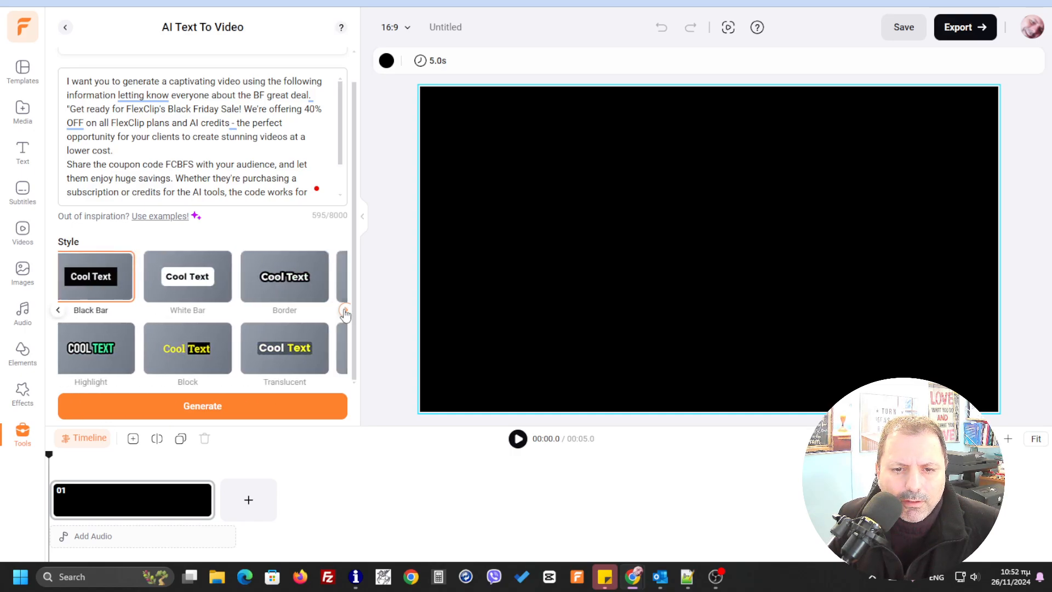
click(346, 310)
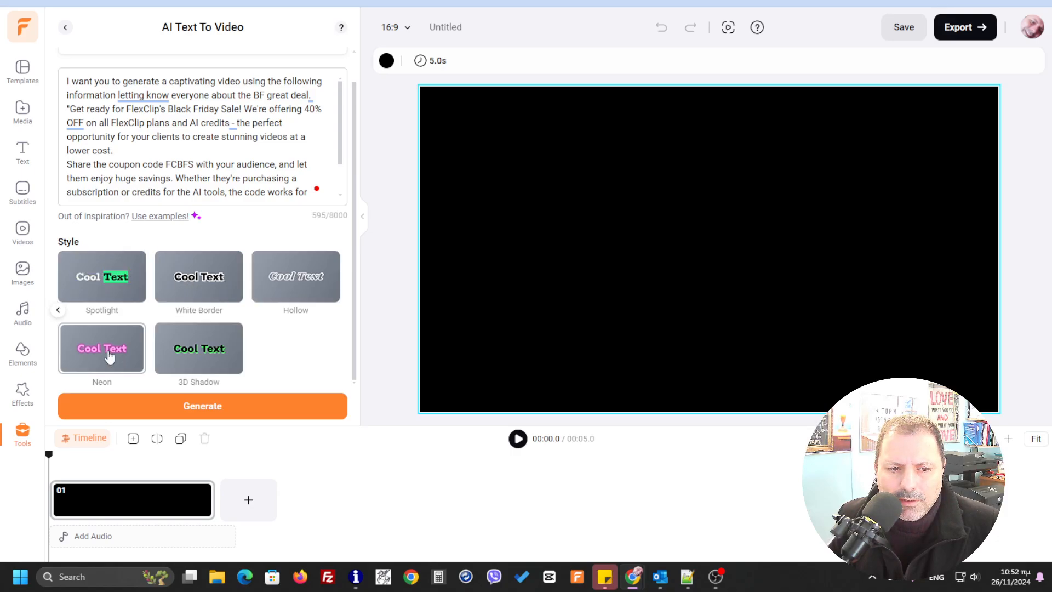
click(91, 289)
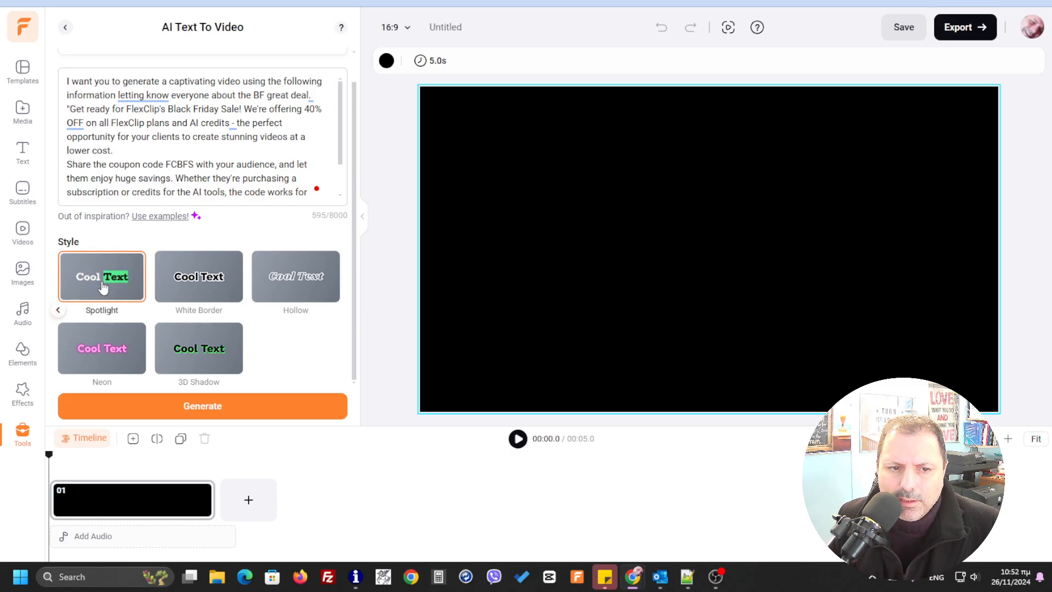
click(219, 401)
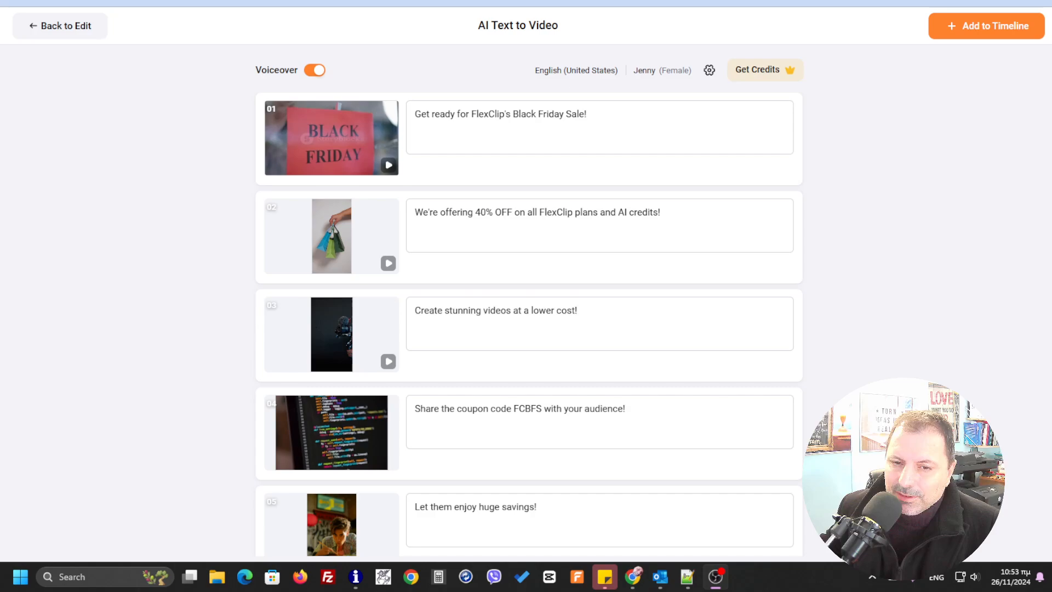
mouse_move(685, 274)
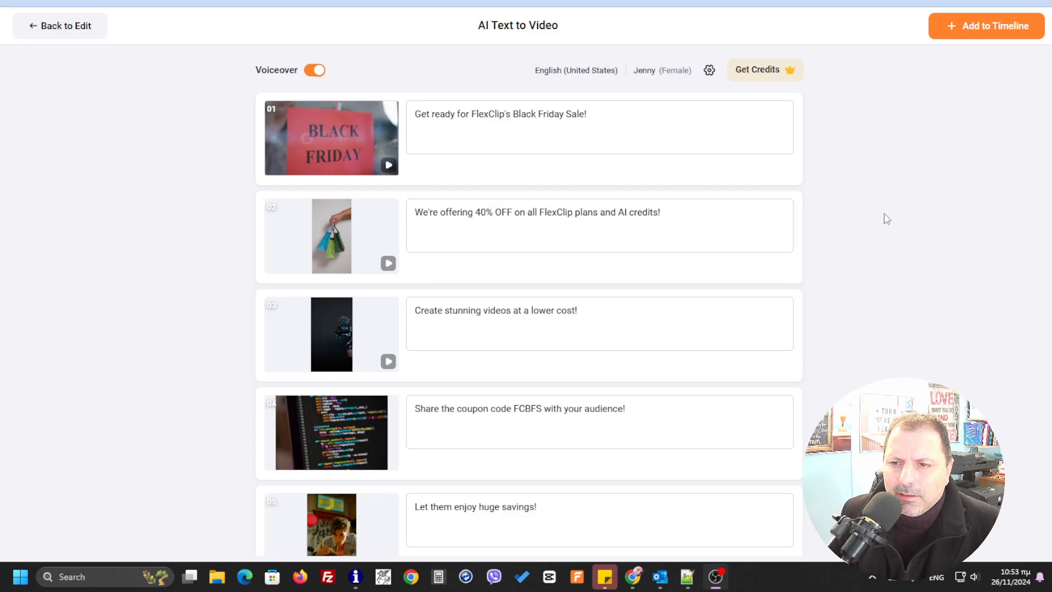
click(889, 228)
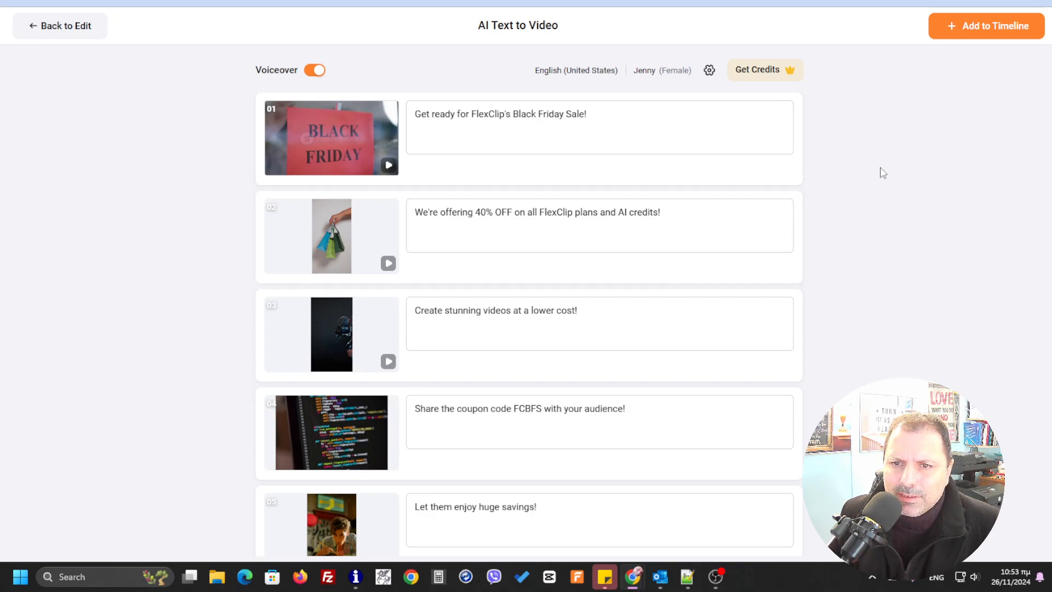
- Open the voiceover settings, preview the female voice Aria and select it as the voice
click(662, 76)
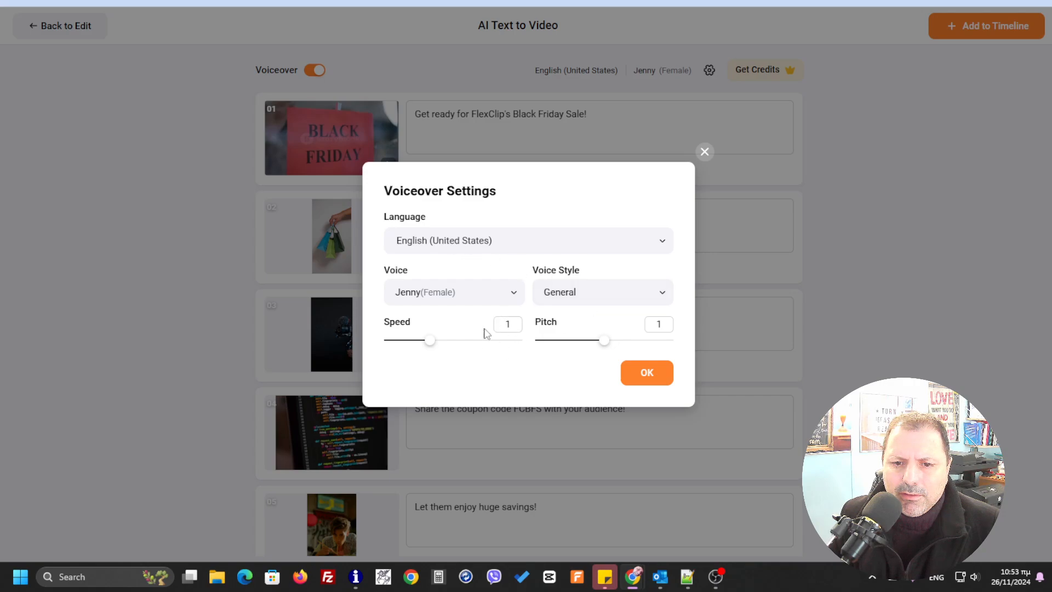
click(515, 294)
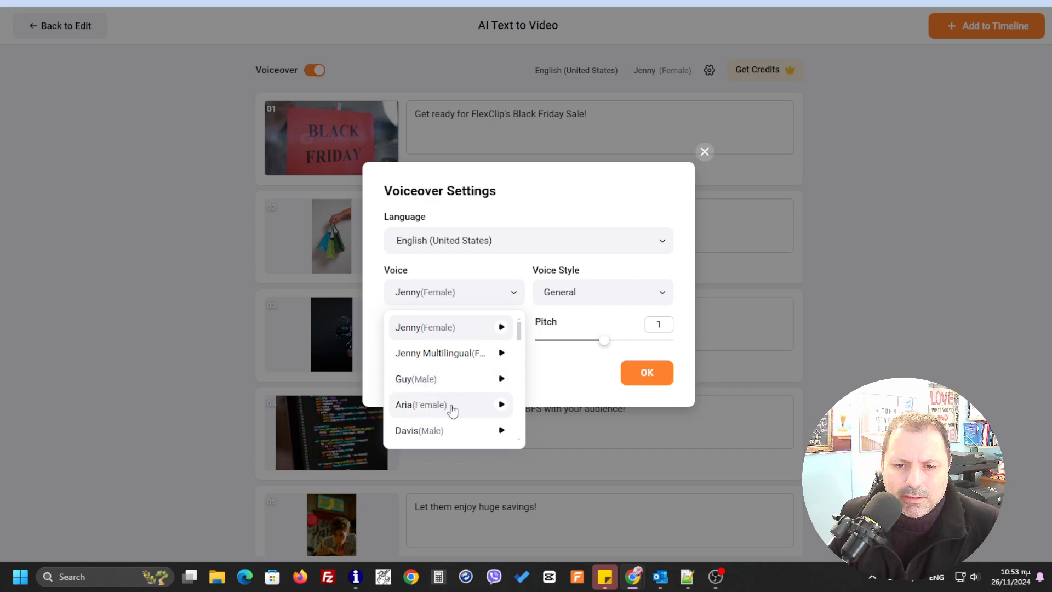
click(501, 406)
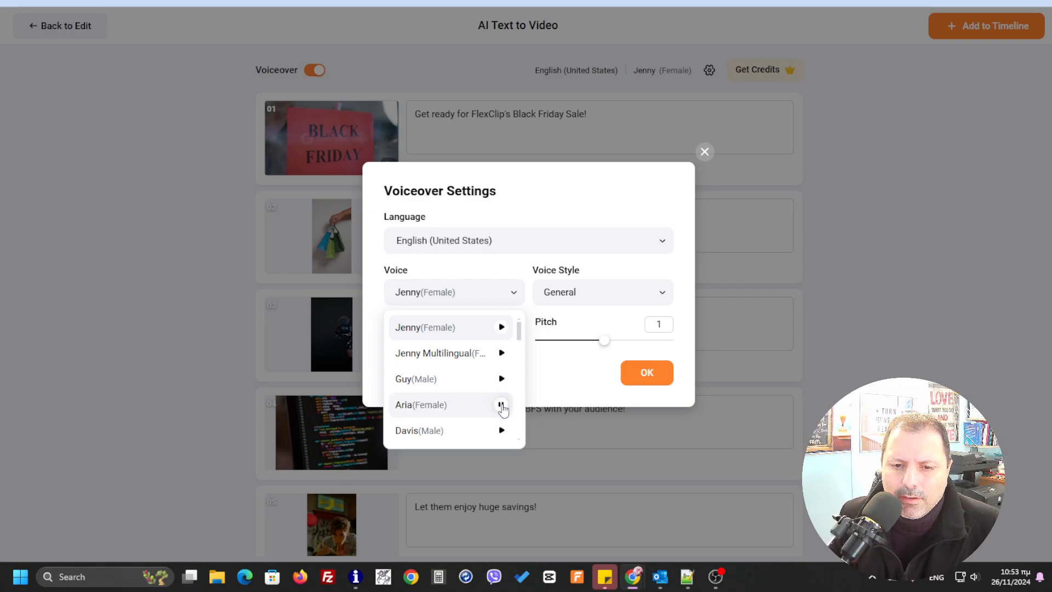
click(424, 406)
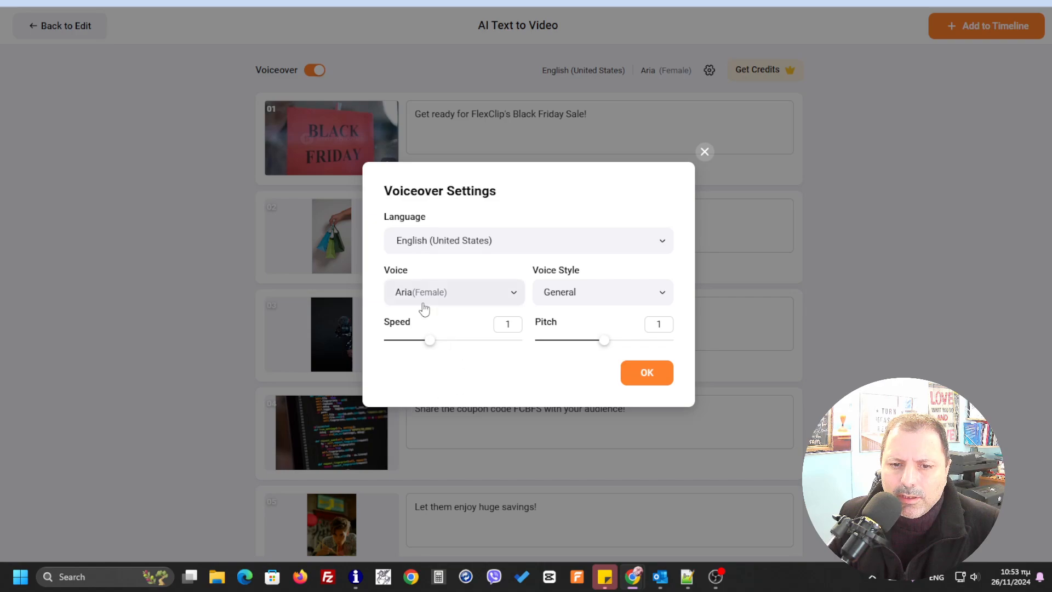
- Set the voice style to Excited and confirm the voiceover settings
click(664, 298)
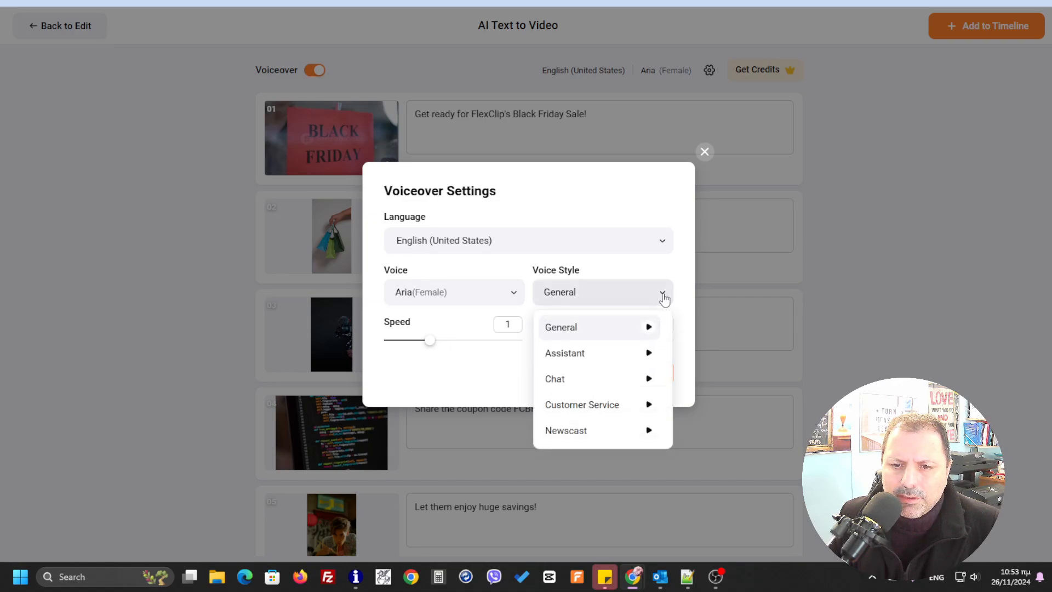
click(592, 408)
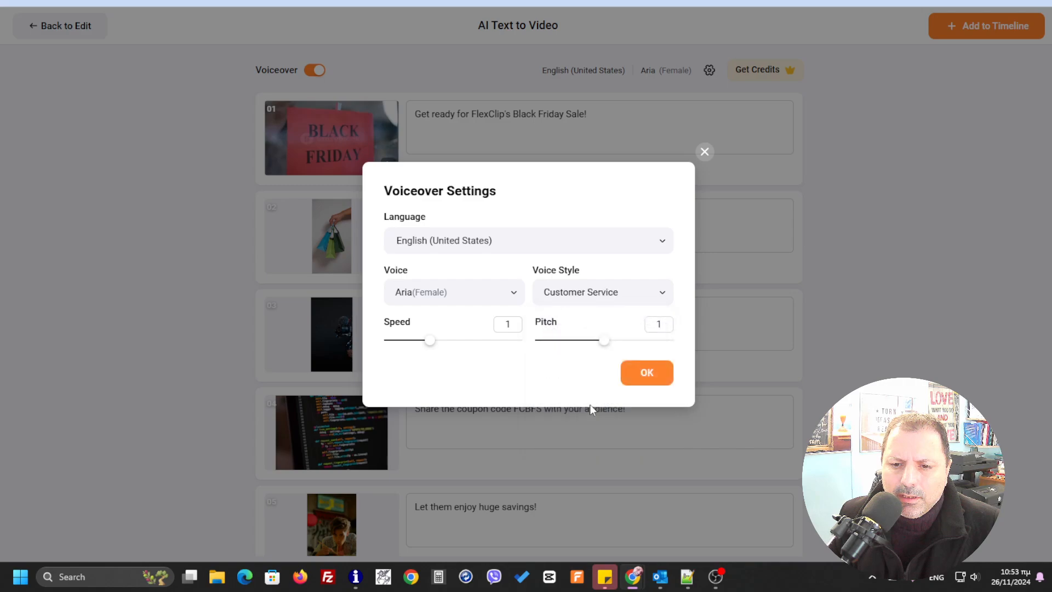
click(657, 298)
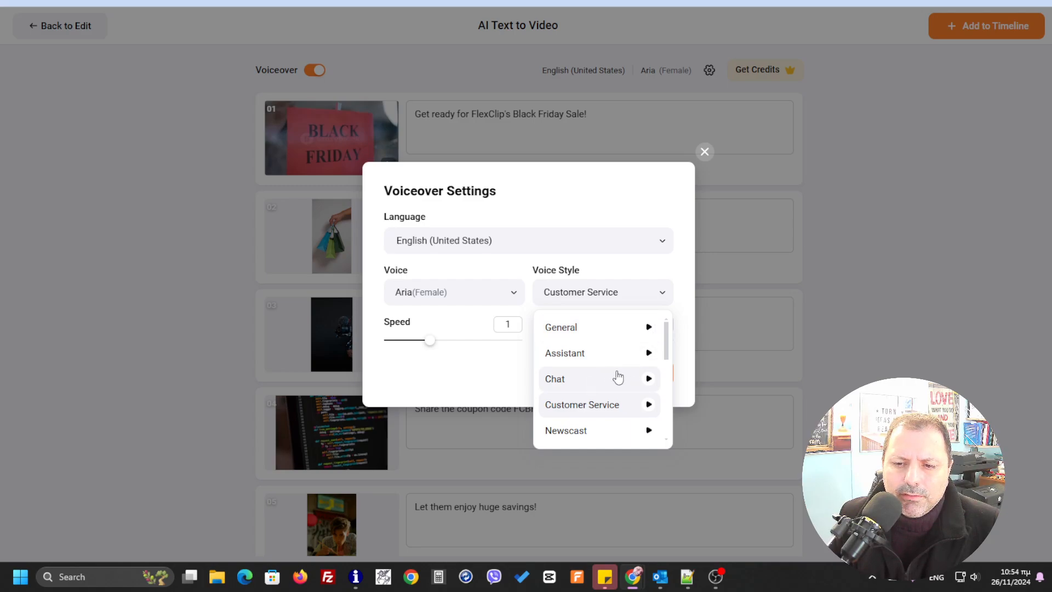
scroll(618, 383, down, 1)
scroll(618, 383, down, 1)
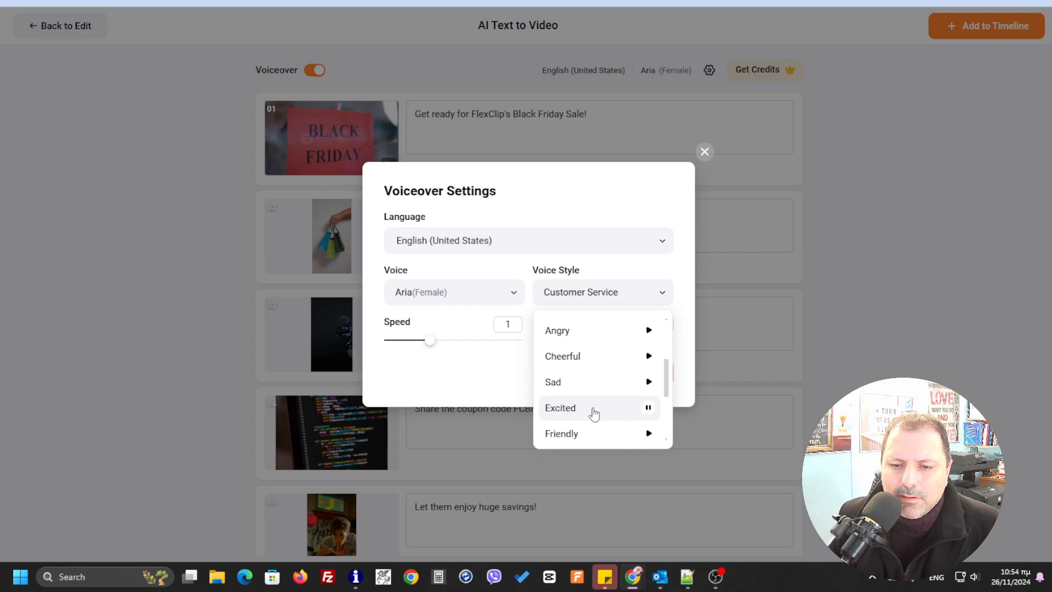
click(564, 408)
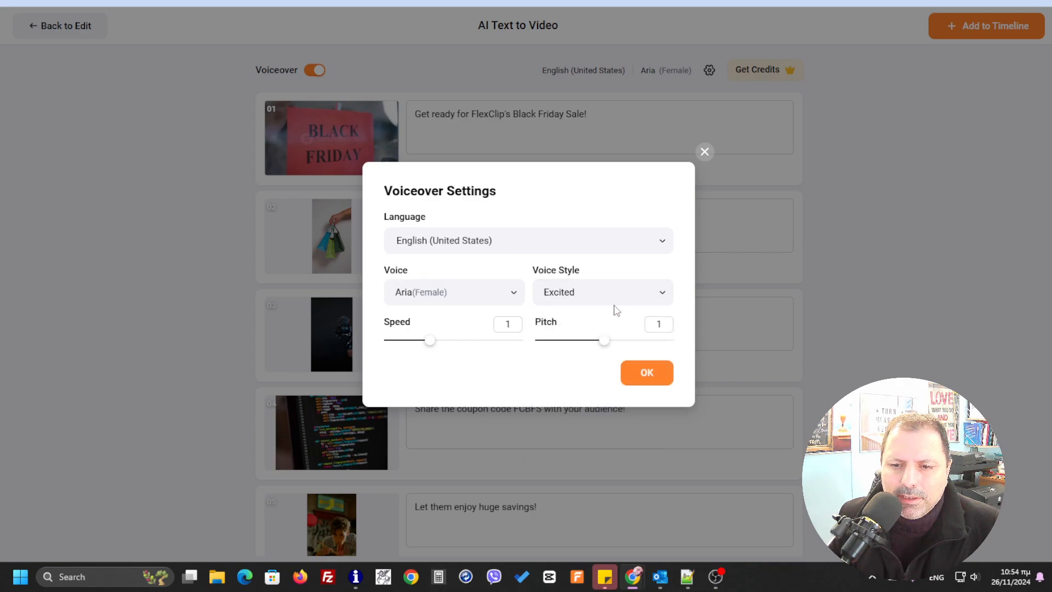
click(645, 374)
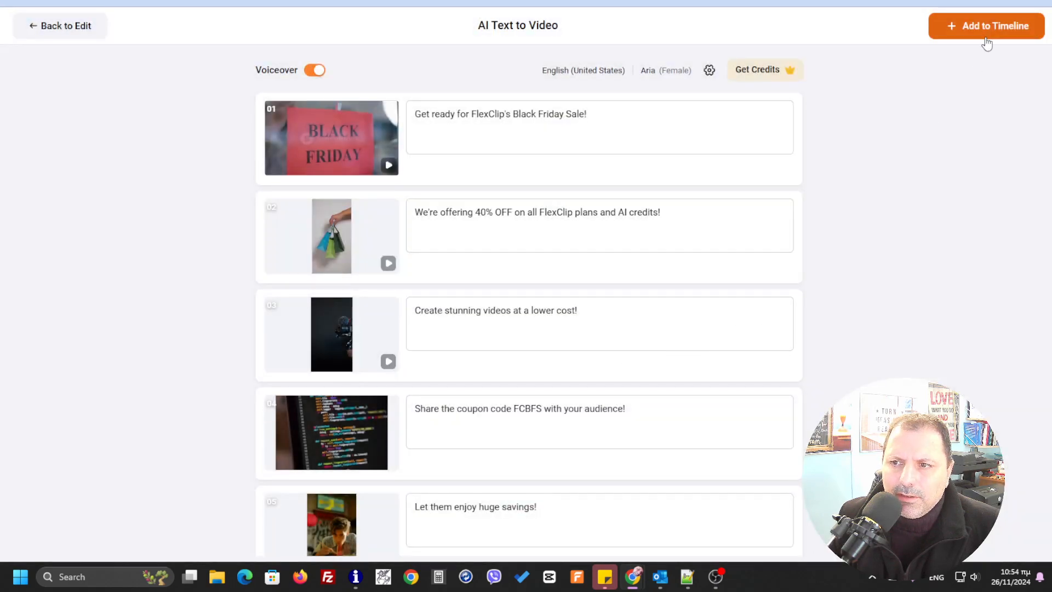
- Add the generated scenes to the timeline with Replace all, and cancel the zip file save dialog
click(992, 36)
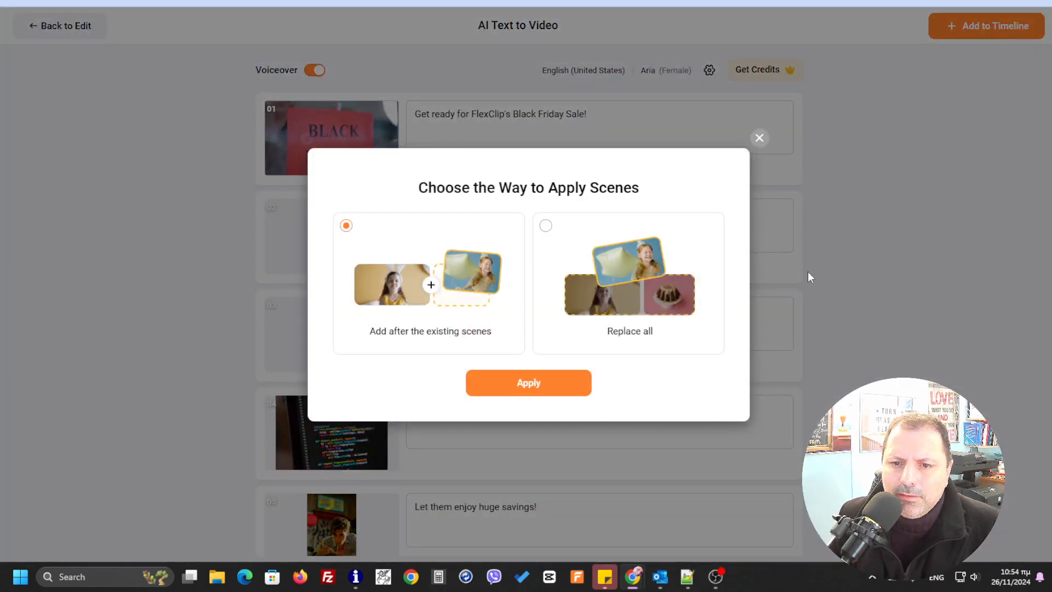
click(546, 226)
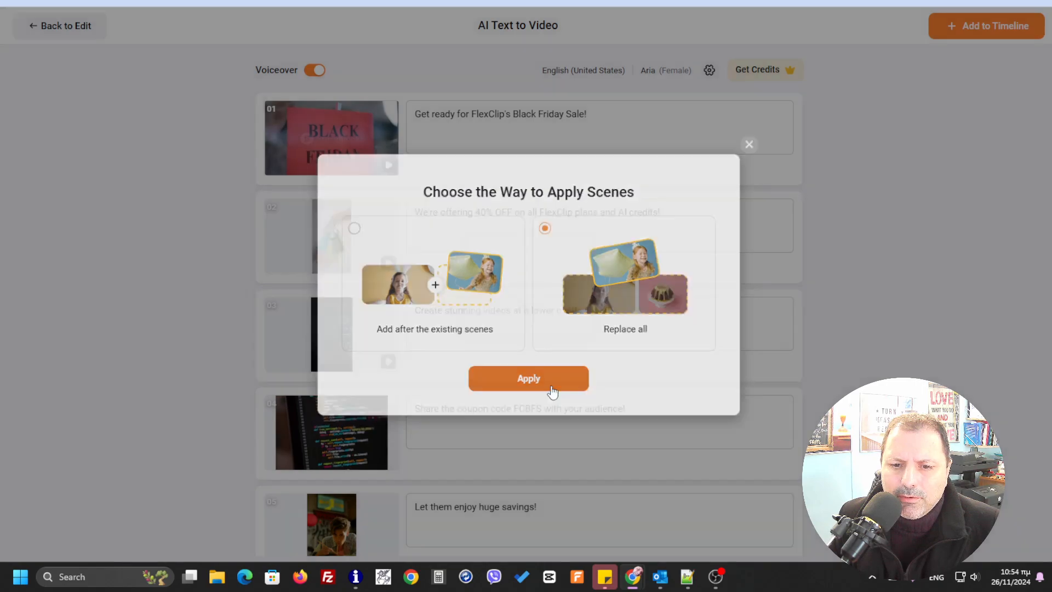
click(552, 386)
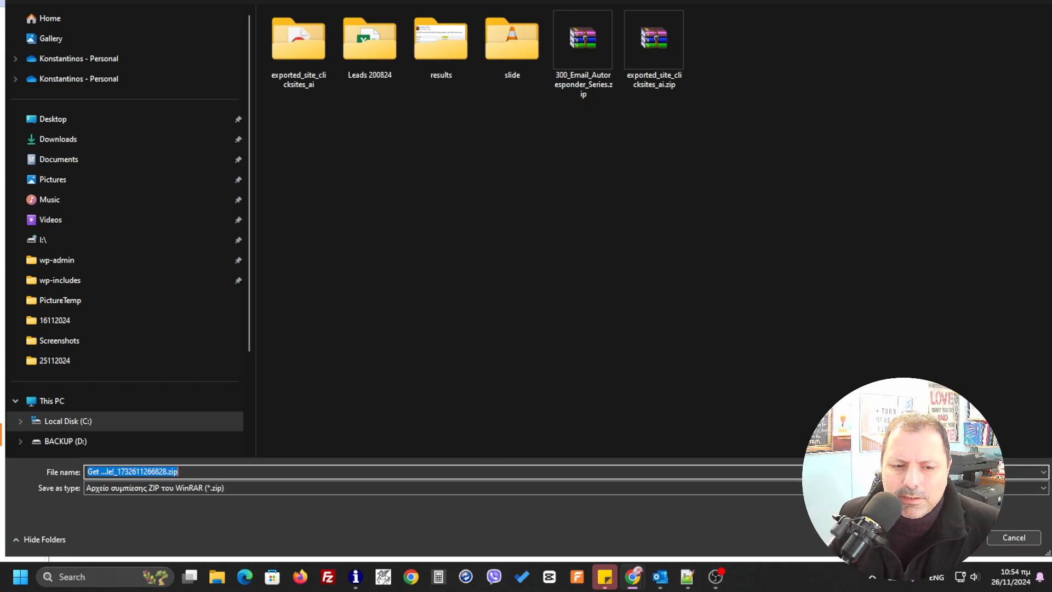
click(1013, 536)
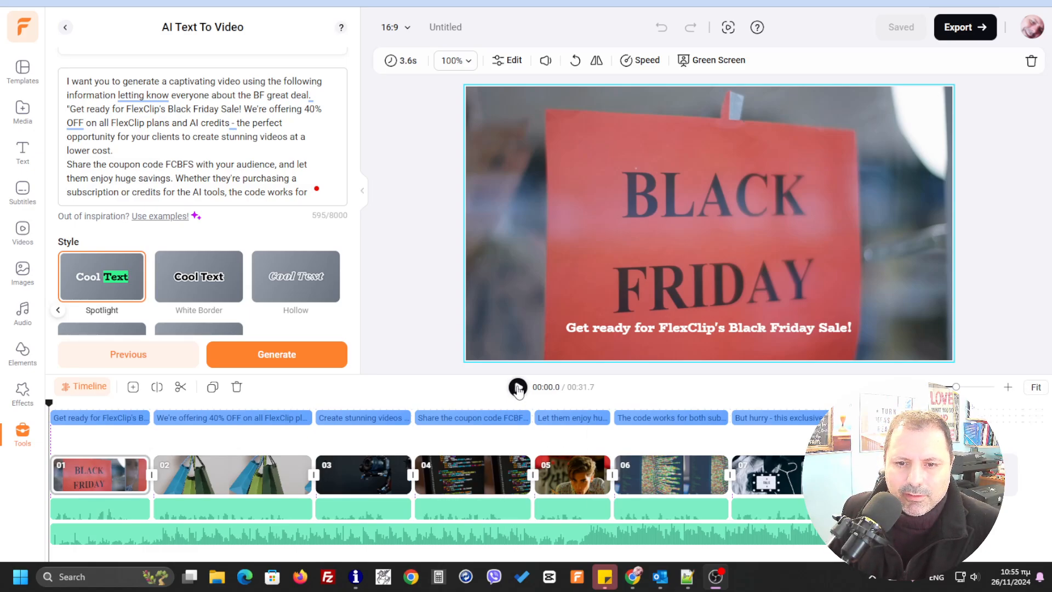
- Play back the generated video on the timeline
click(518, 387)
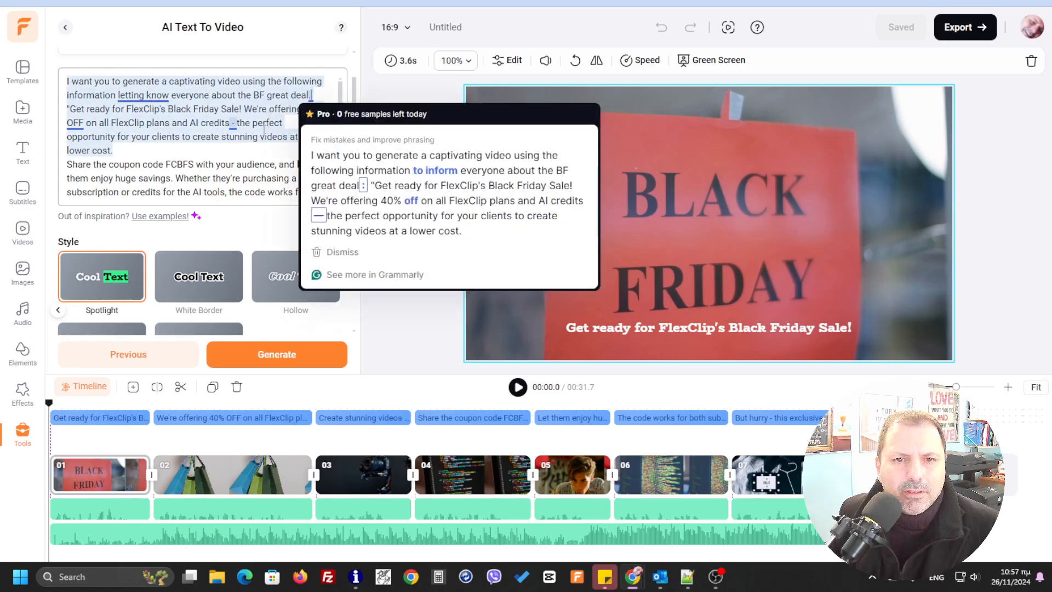
click(230, 132)
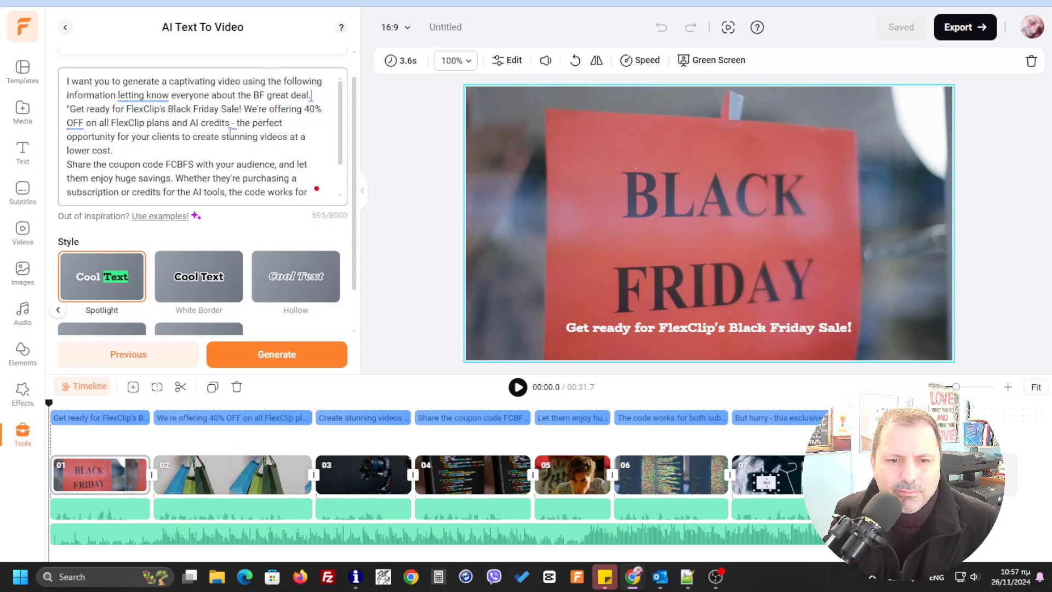
text(D)
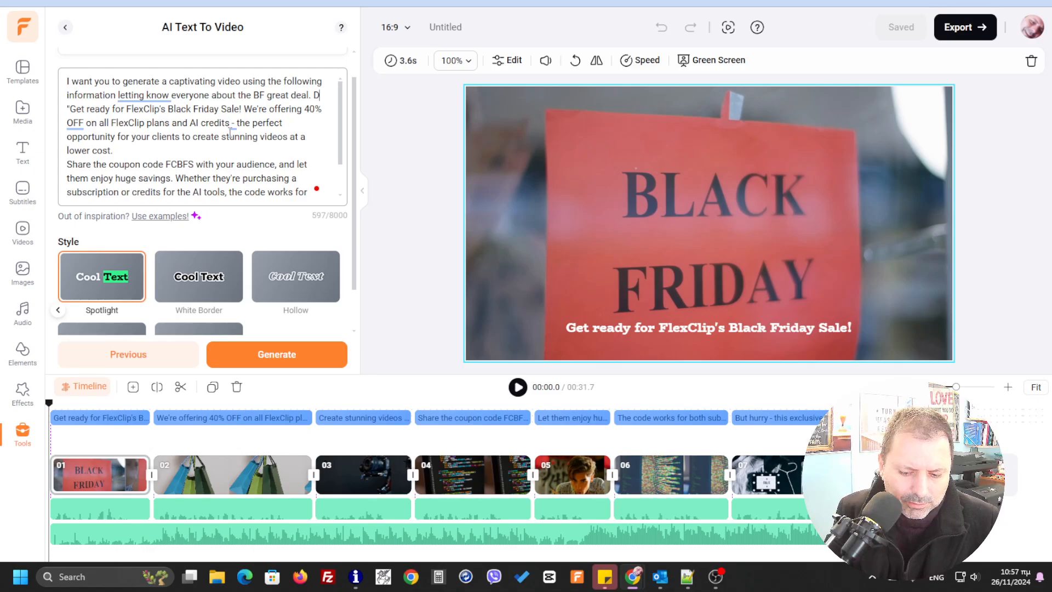
text(o not re)
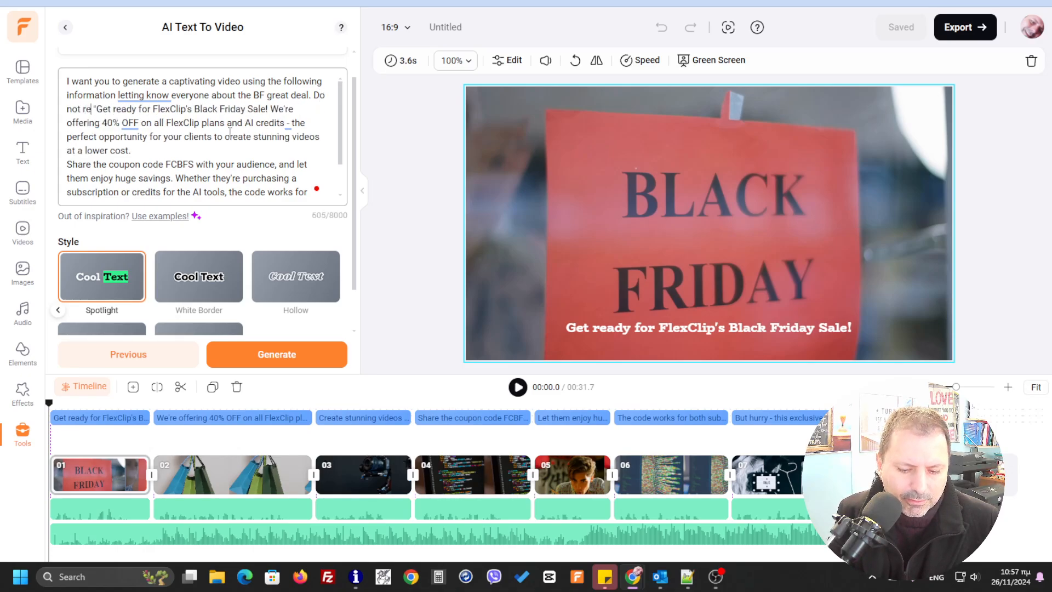
text(fer to)
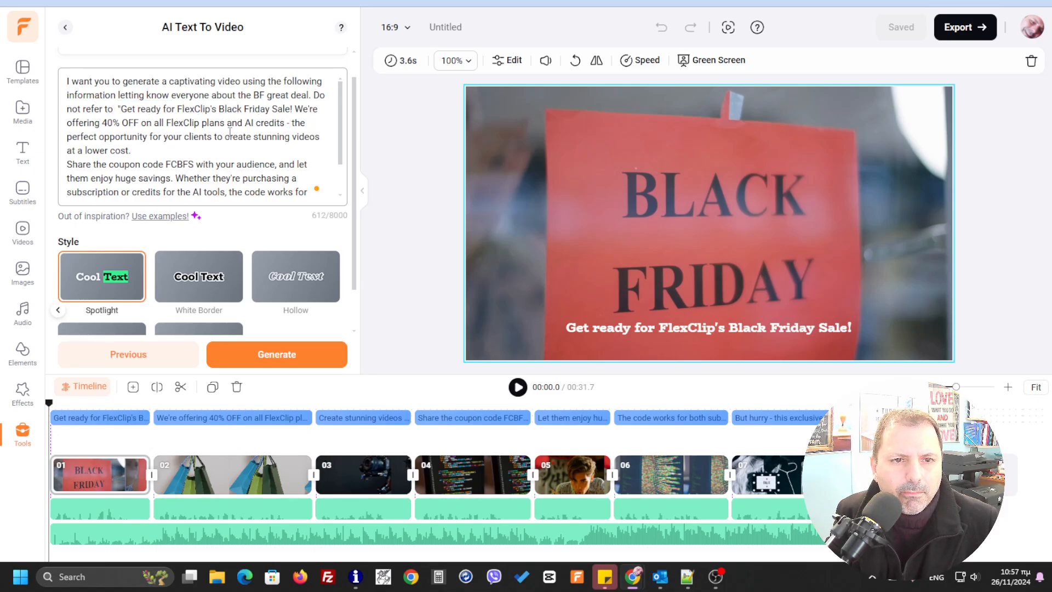
key(BackSpace)
key(BackSpace)
key(BackSpace)
key(BackSpace)
key(BackSpace)
key(BackSpace)
key(BackSpace)
key(BackSpace)
key(BackSpace)
key(BackSpace)
key(BackSpace)
key(BackSpace)
key(BackSpace)
key(BackSpace)
key(BackSpace)
key(BackSpace)
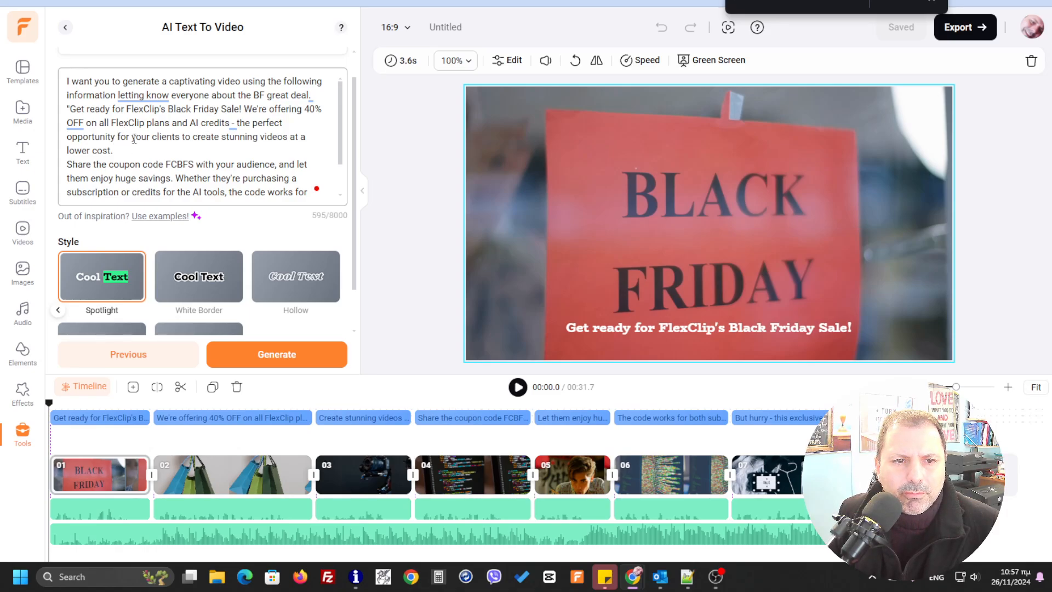
- Delete "for your clients" from the prompt and replace "Share" with "Use" at the start of the coupon sentence
click(119, 138)
drag(119, 138, 181, 137)
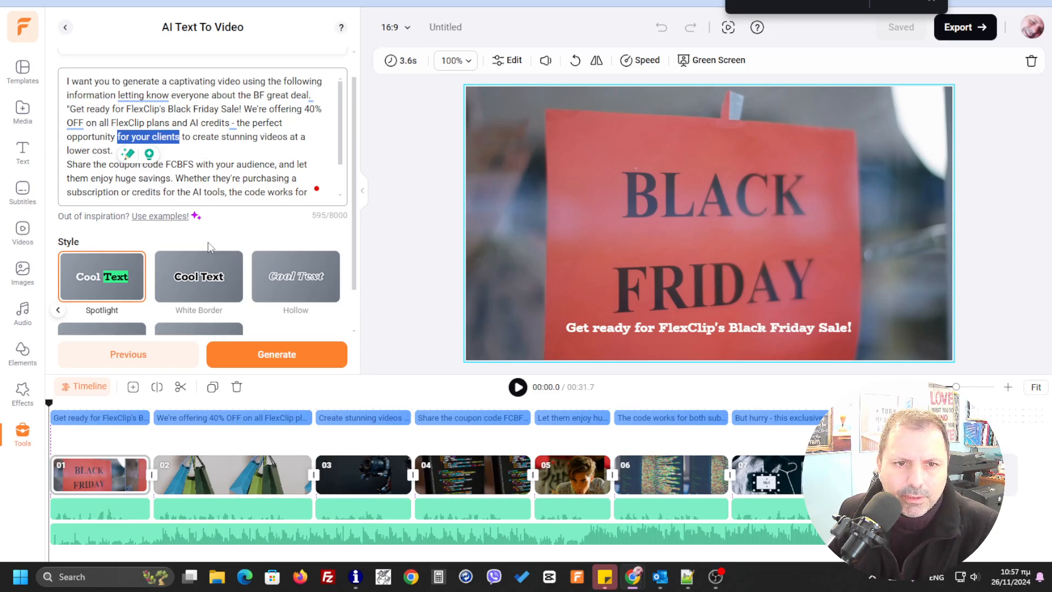
key(BackSpace)
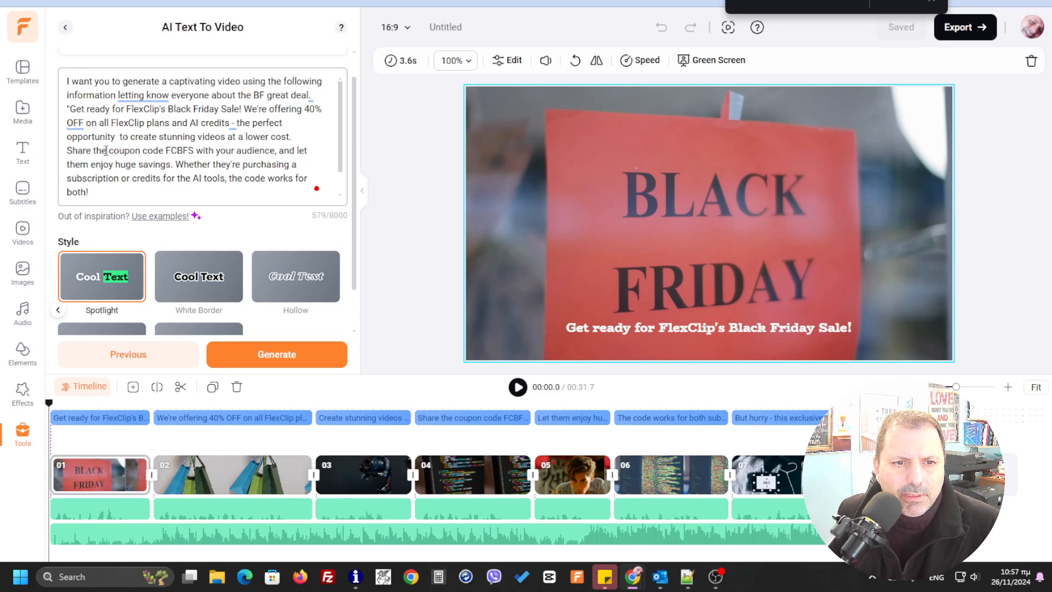
drag(106, 151, 68, 151)
click(75, 149)
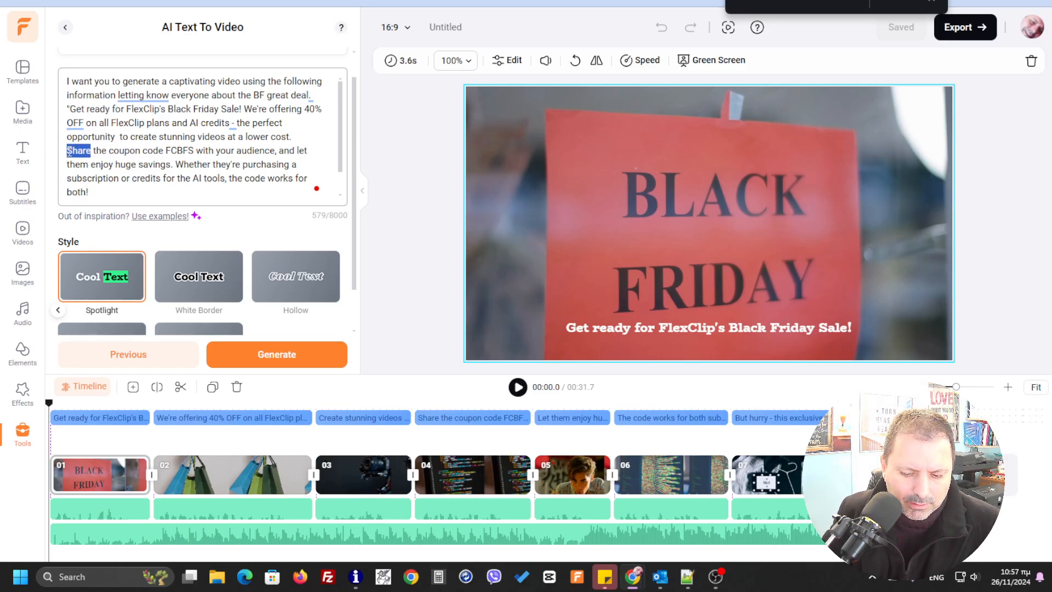
text(Use)
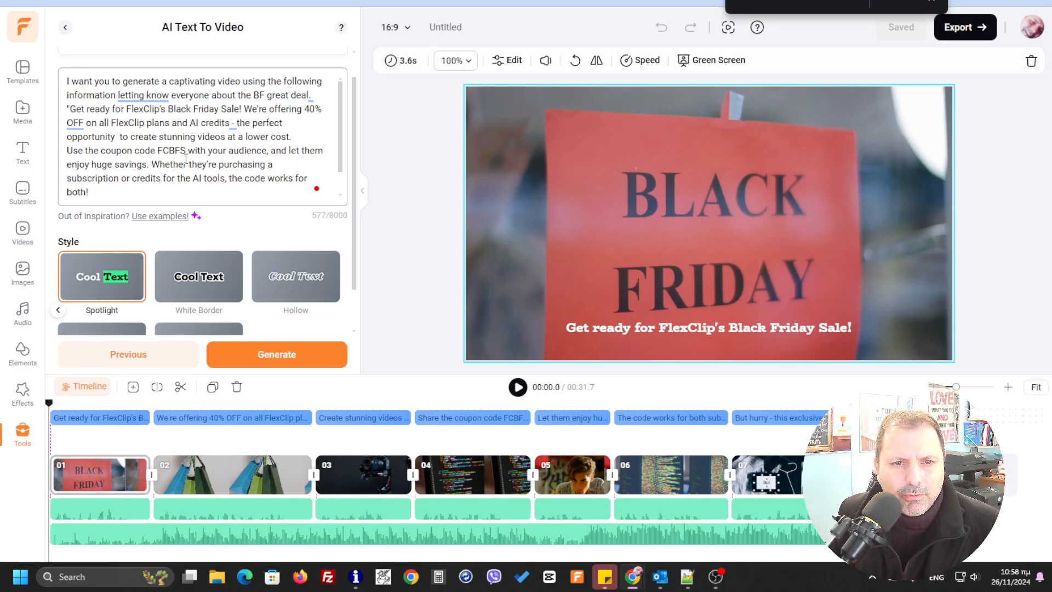
- Remove "with your audience," and "let them" from the coupon sentence so that it ends with "and enjoy huge savings."
drag(189, 151, 272, 151)
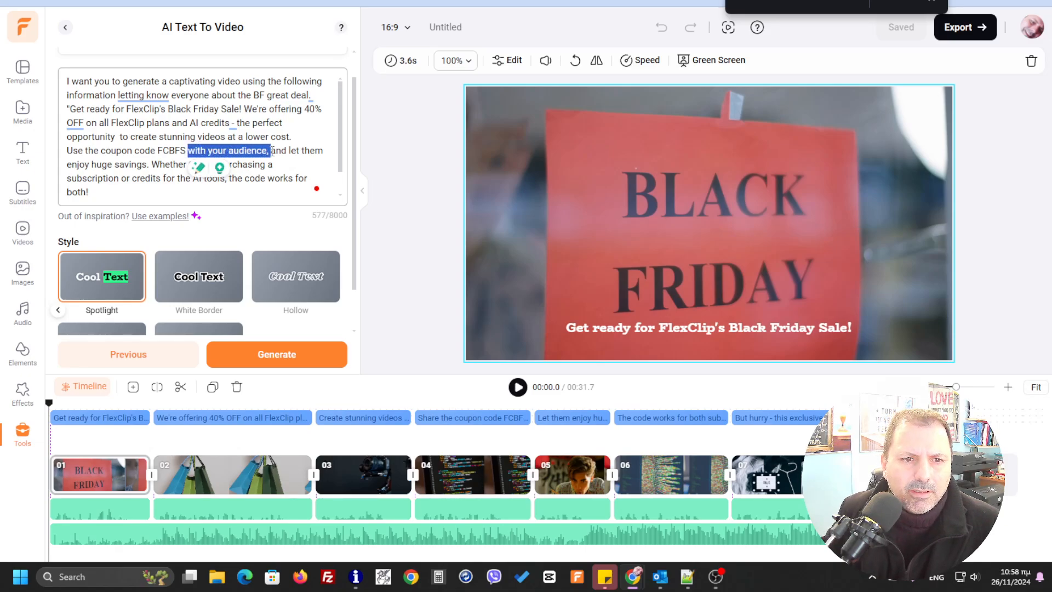
key(BackSpace)
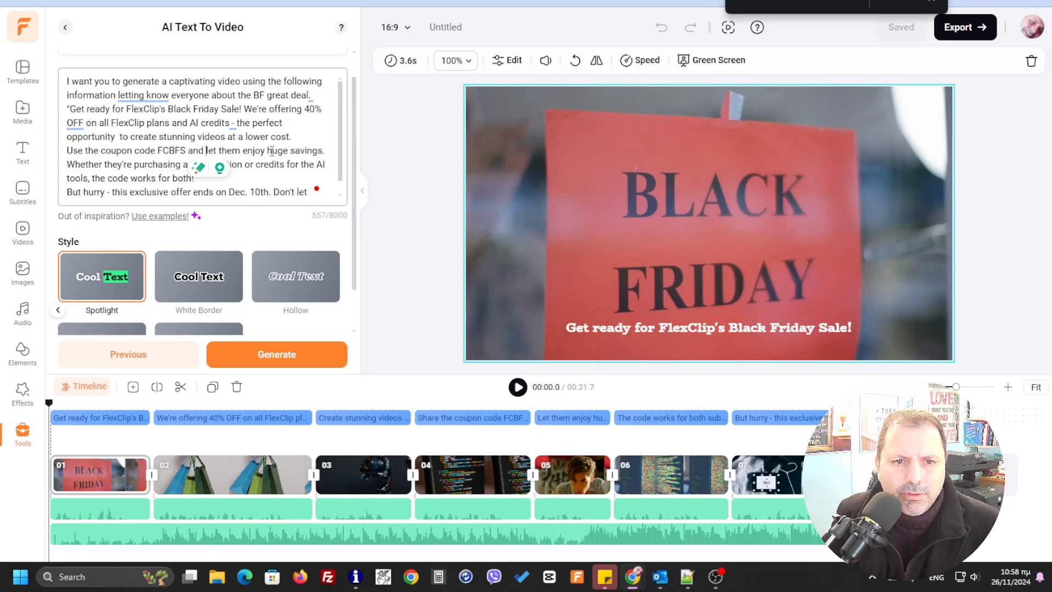
key(Left)
key(Left)
key(Left)
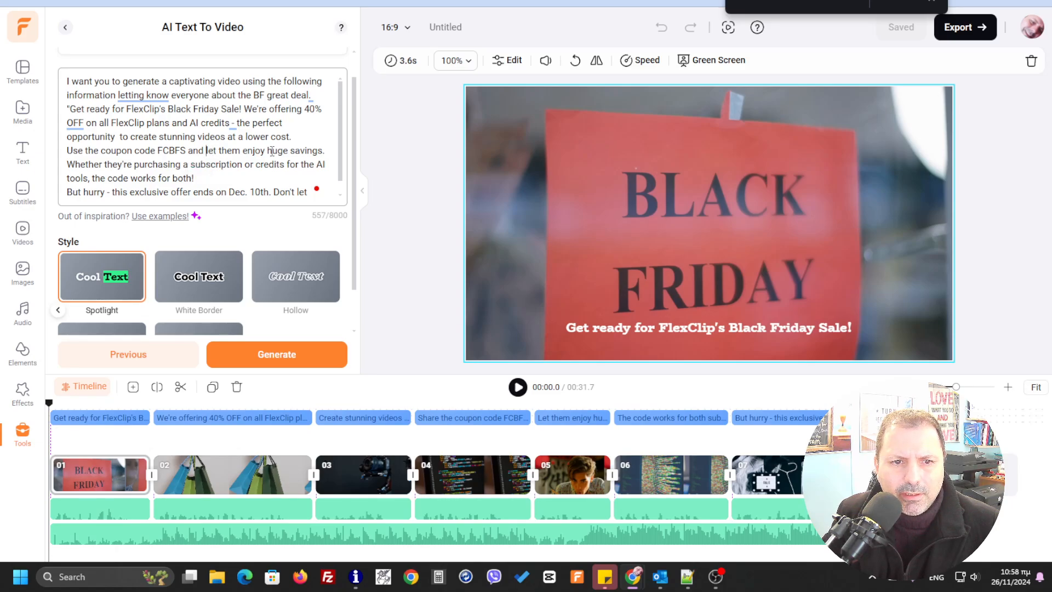
key(Delete)
key(Delete)
key(Delete)
key(Delete)
key(Delete)
key(Delete)
key(Delete)
key(Delete)
key(Delete)
key(Delete)
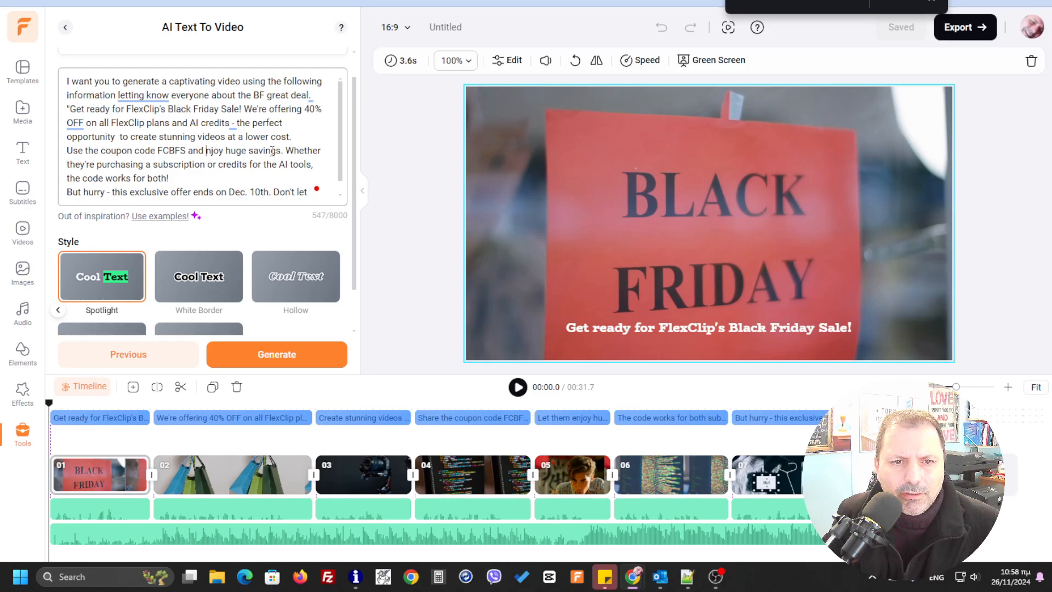
text(e)
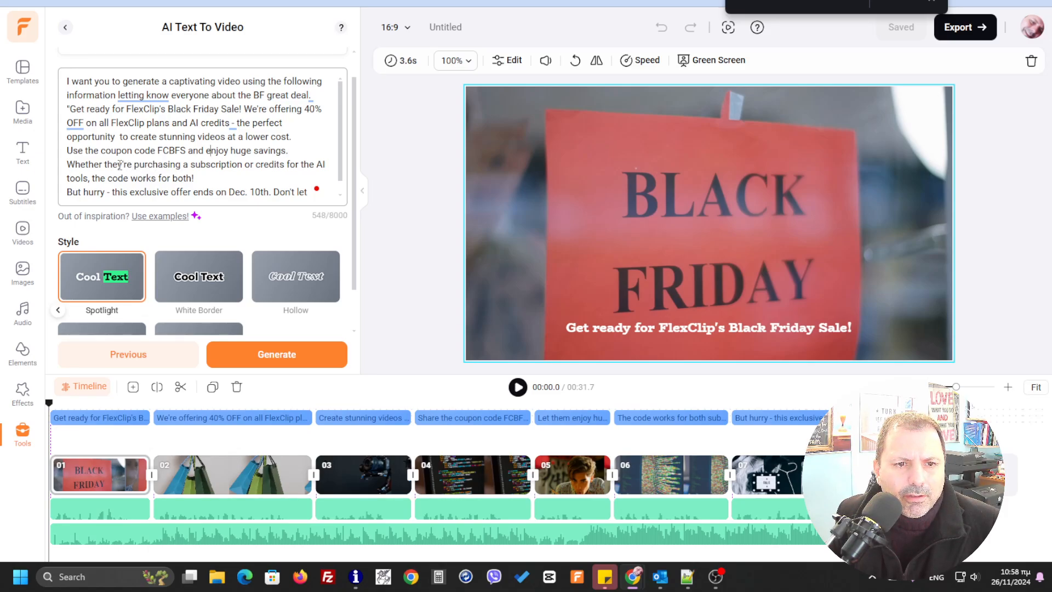
- Change "they're" to "you're" in the subscription sentence and delete "let your clients" from the prompt's closing sentence
drag(123, 165, 103, 166)
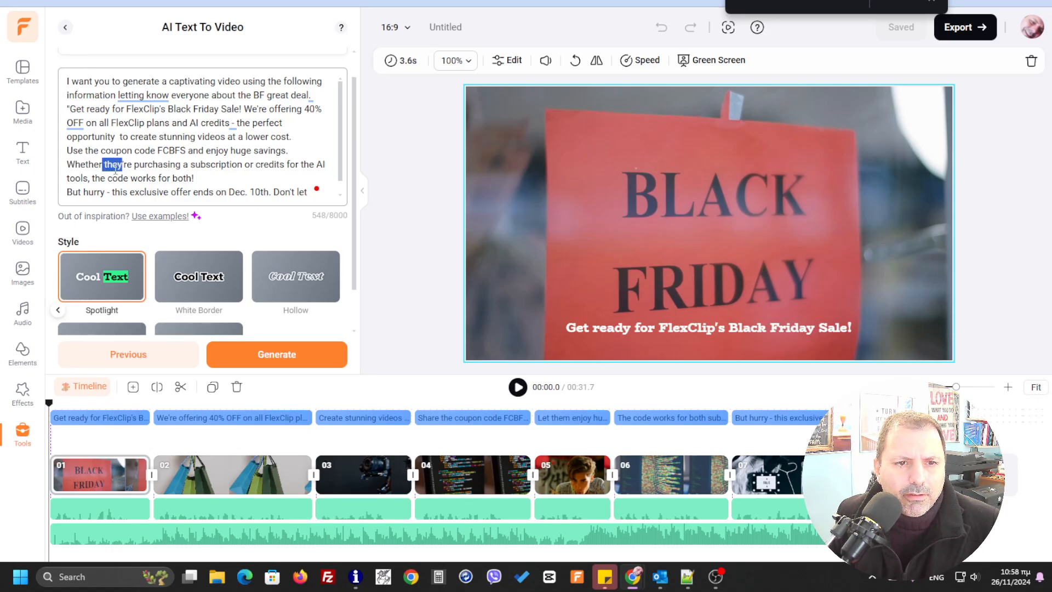
text(yo)
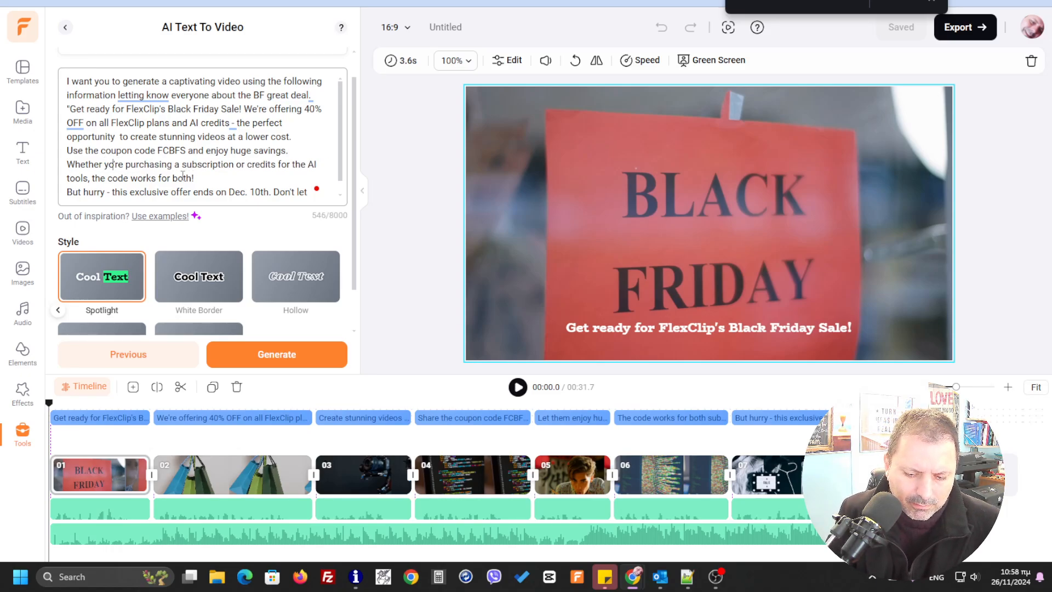
text(u)
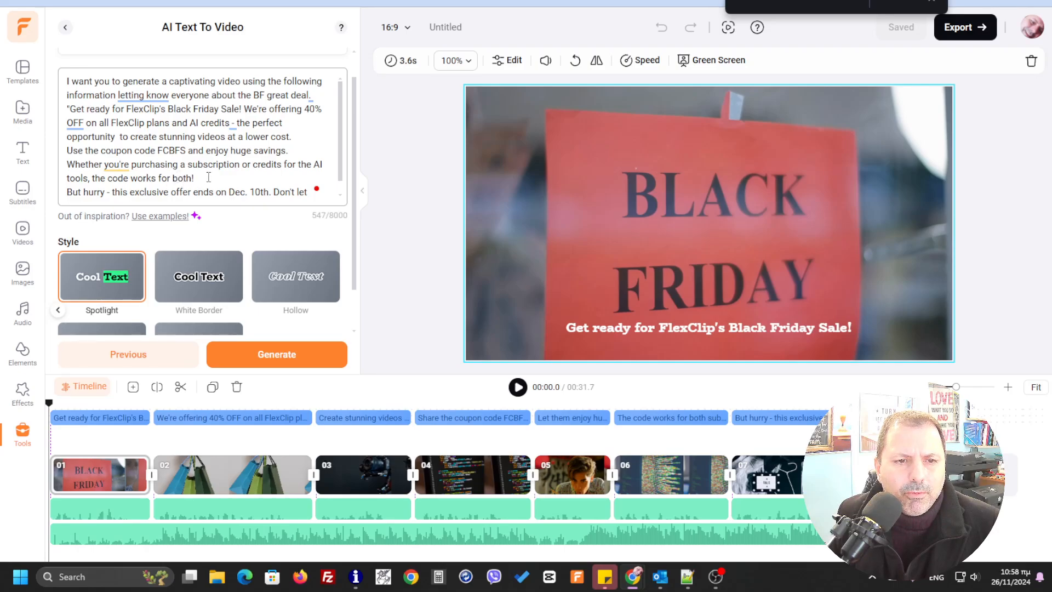
click(208, 177)
scroll(187, 181, down, 1)
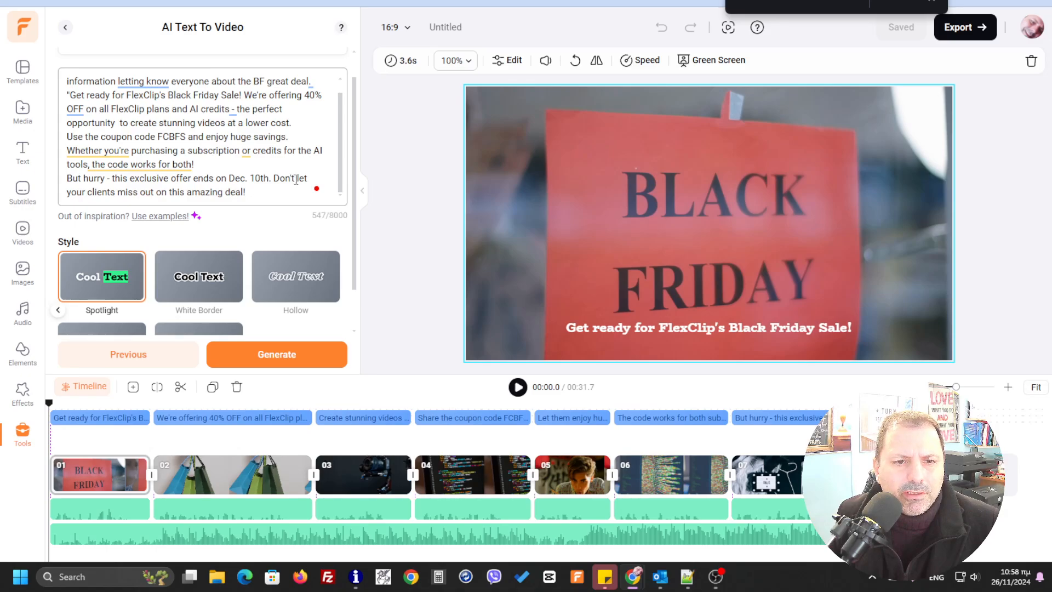
drag(295, 180, 117, 196)
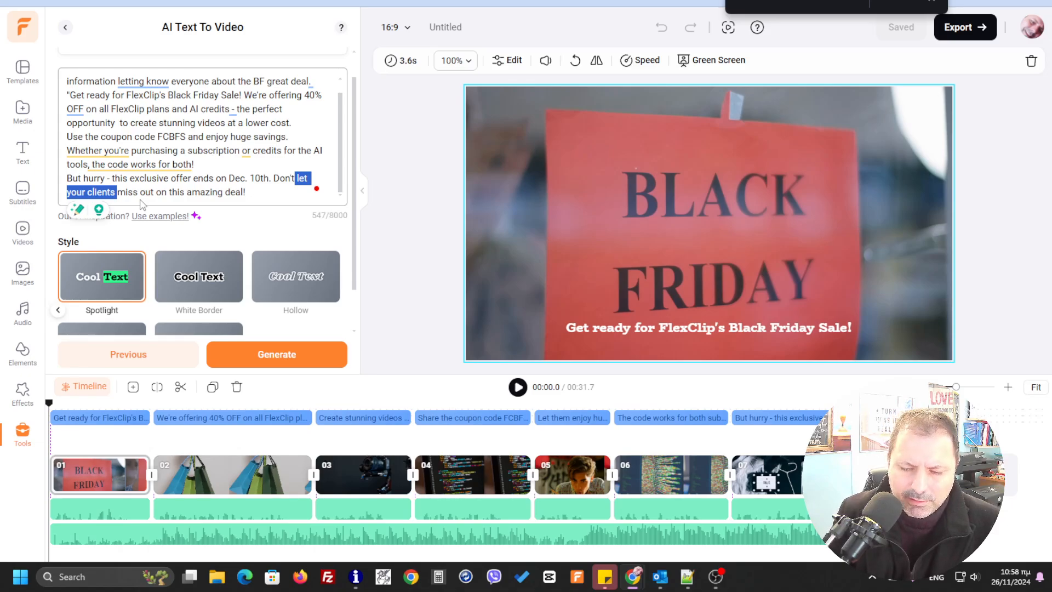
key(BackSpace)
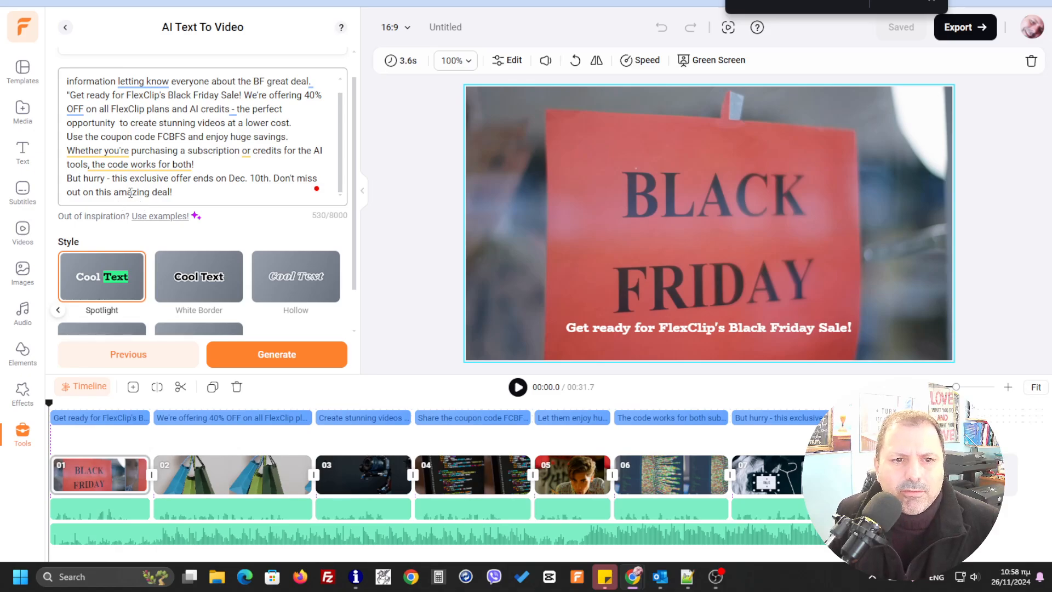
- Generate scenes from the revised prompt and add them to the timeline with Replace all, cancelling the zip file save dialog
scroll(172, 133, up, 1)
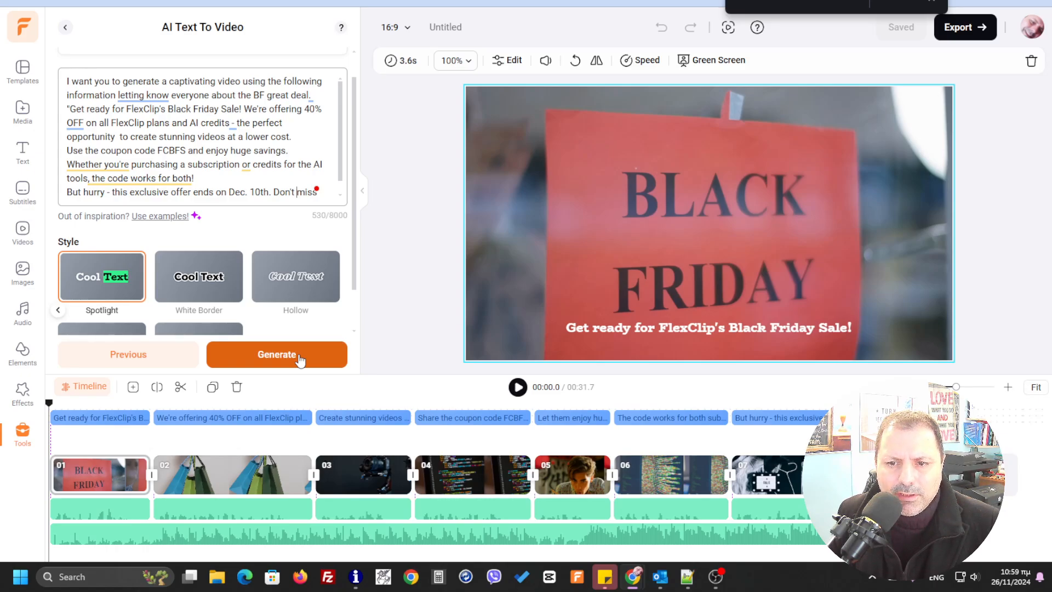
click(299, 360)
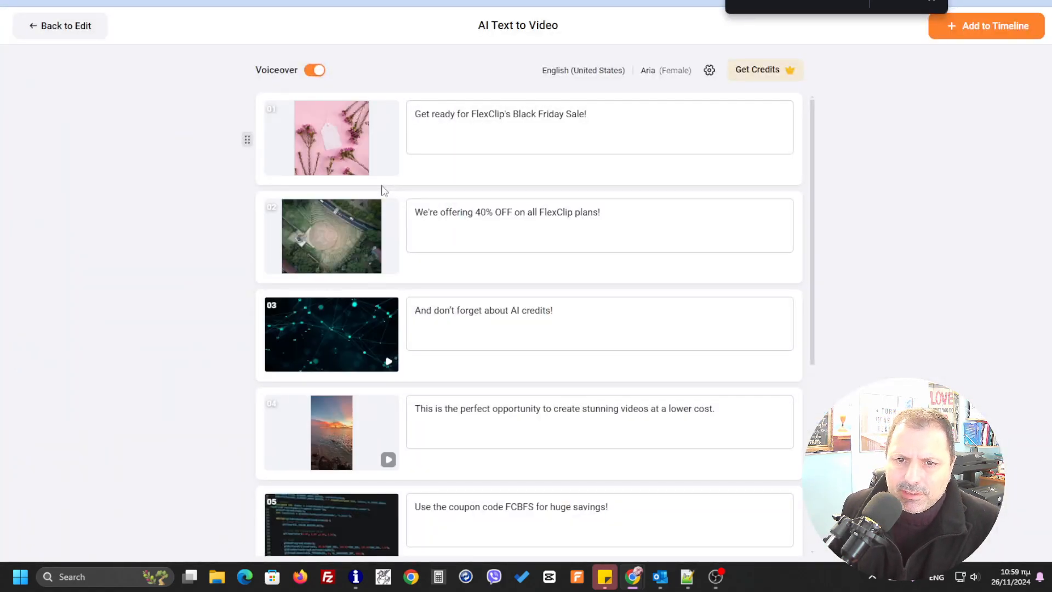
click(967, 38)
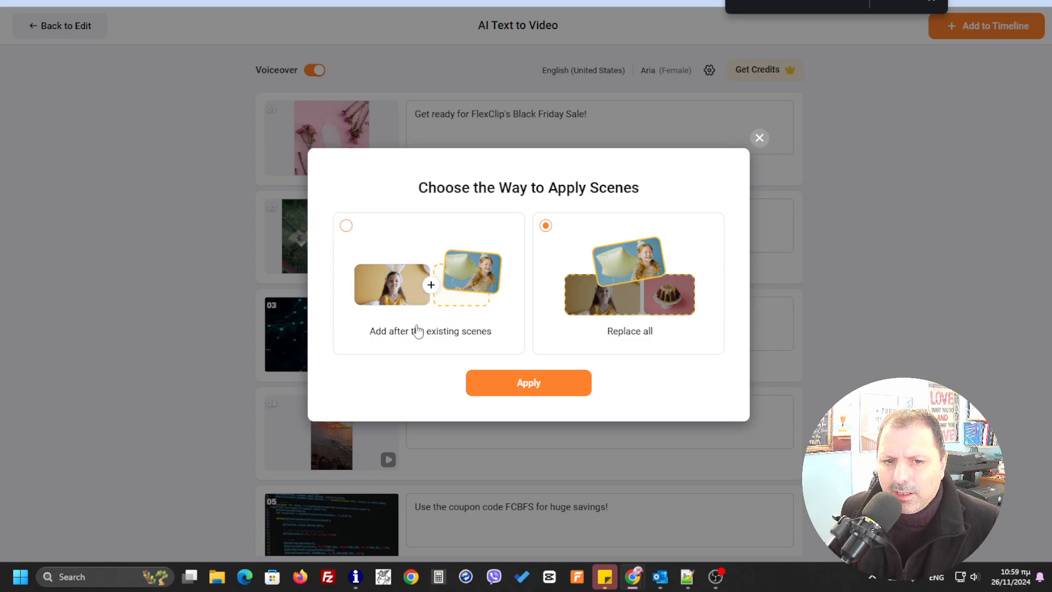
click(546, 387)
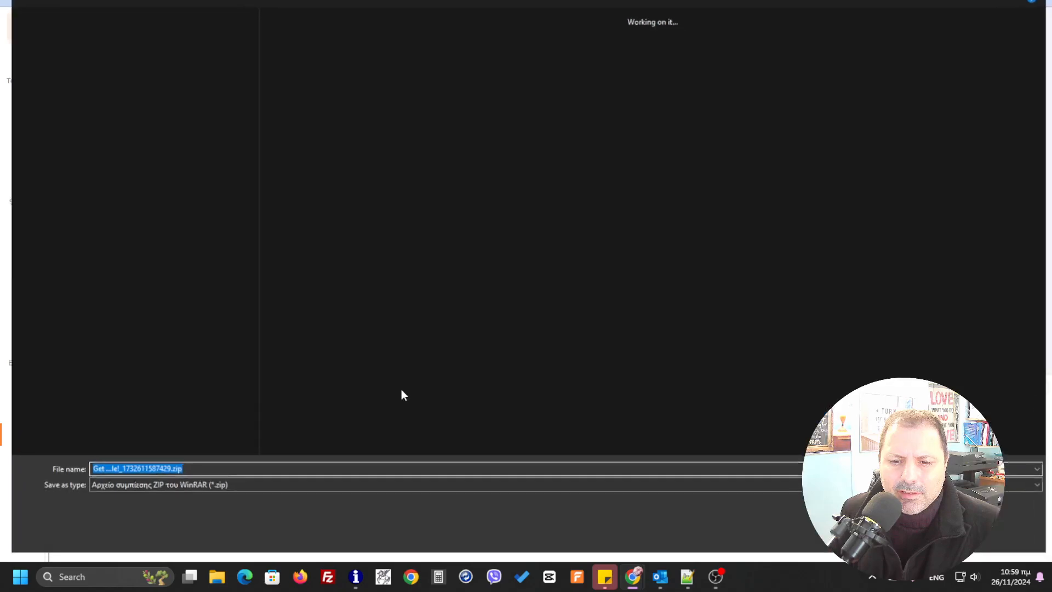
click(1014, 540)
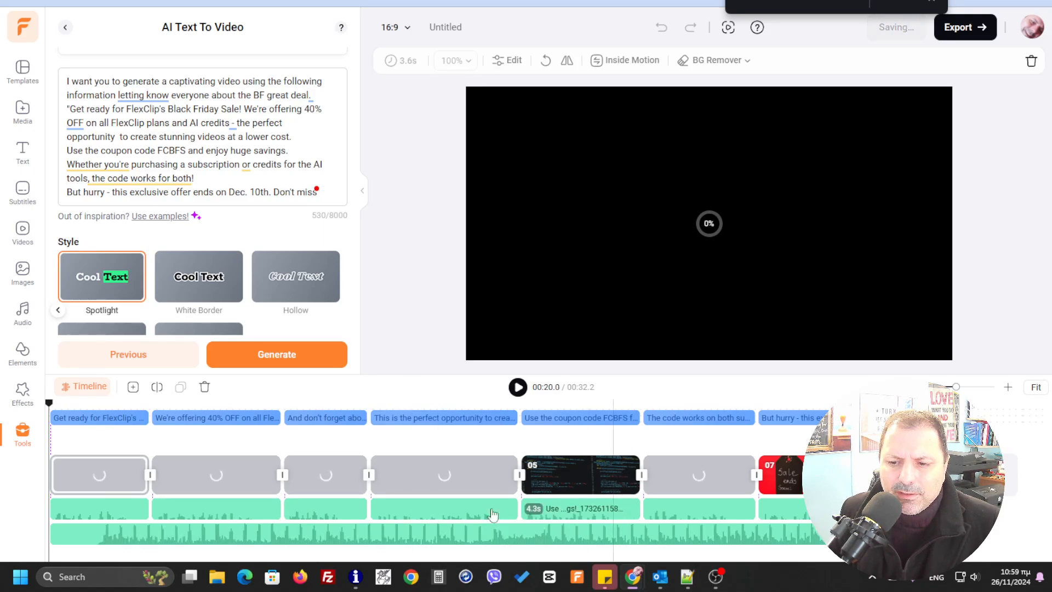
- Open the audio settings of the background music track Endless Dreams and set its volume to 15
click(431, 533)
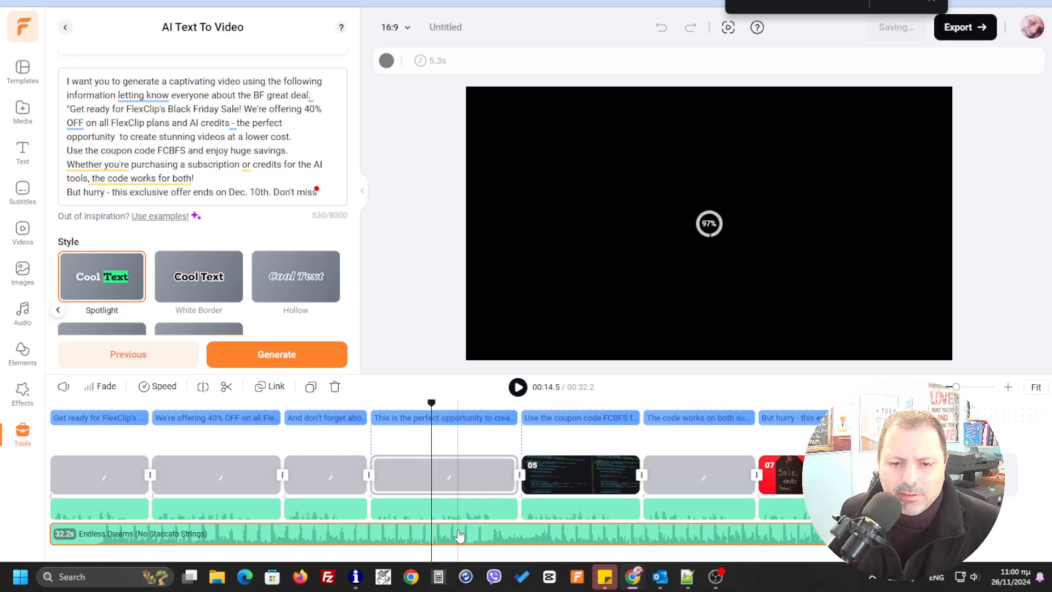
right_click(454, 535)
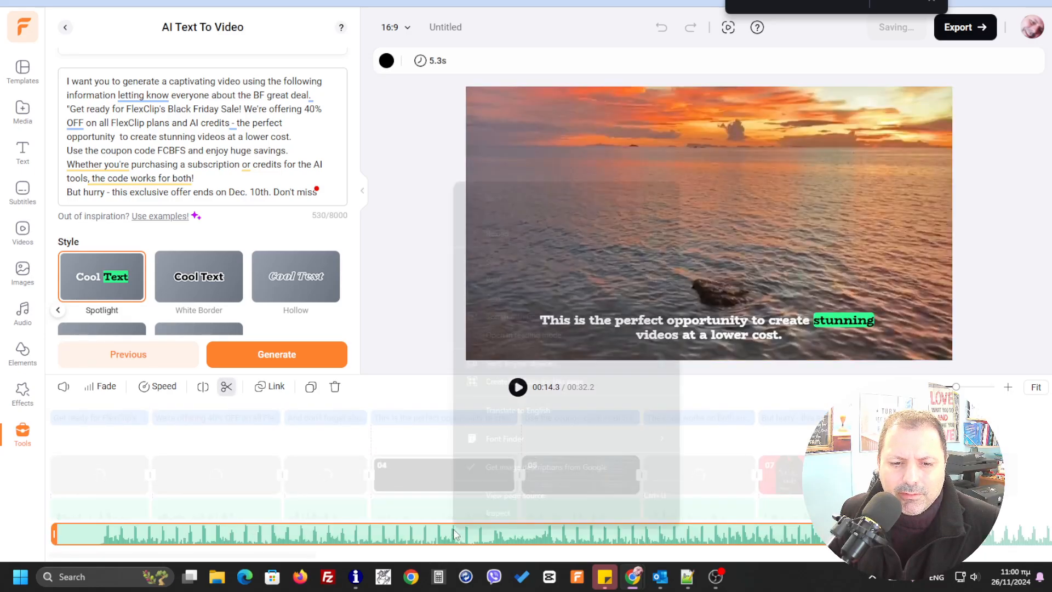
click(412, 533)
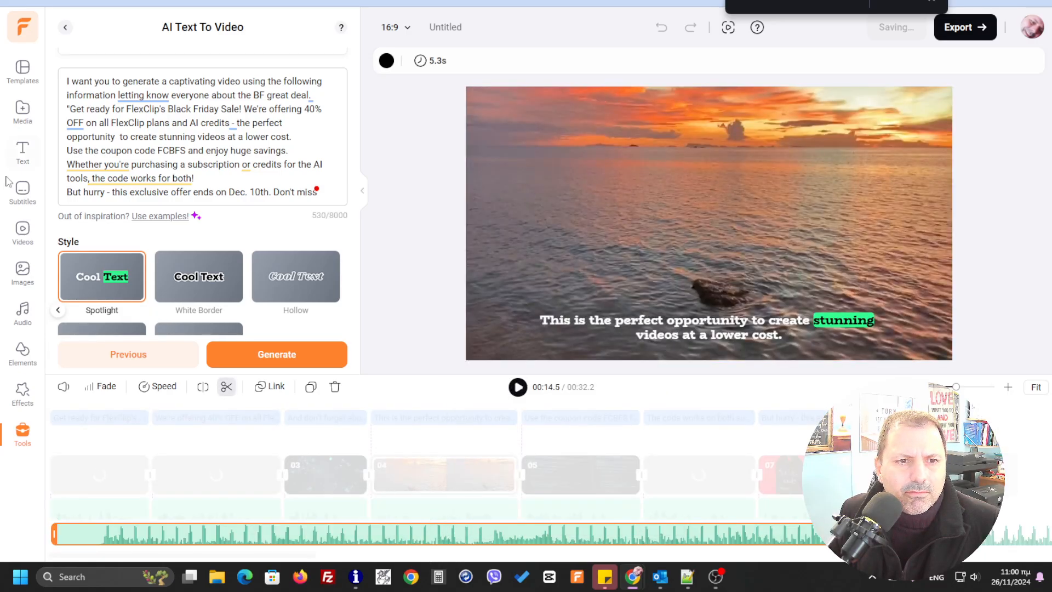
click(26, 310)
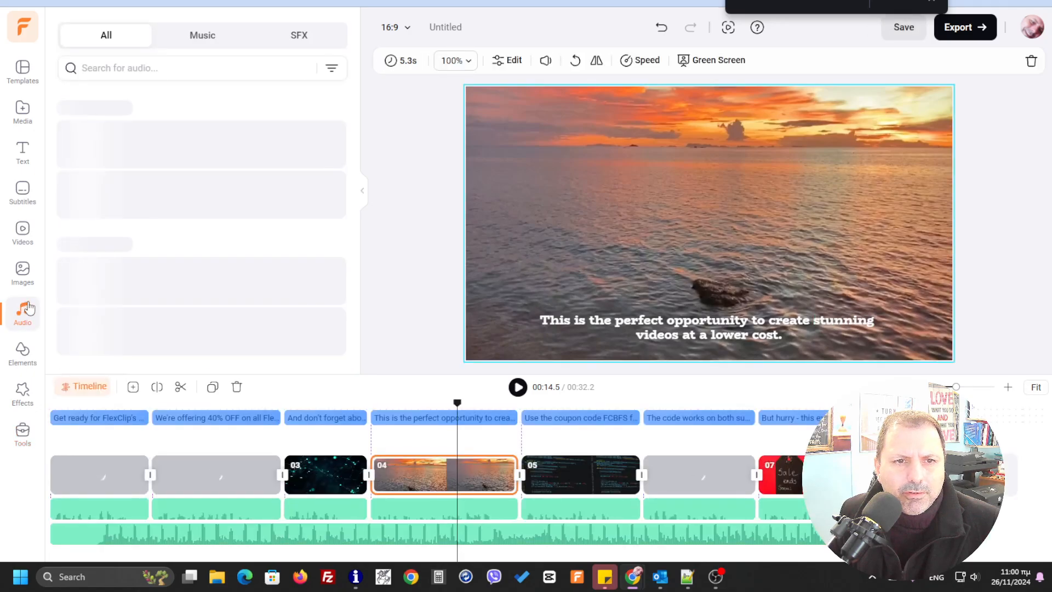
click(437, 534)
right_click(425, 534)
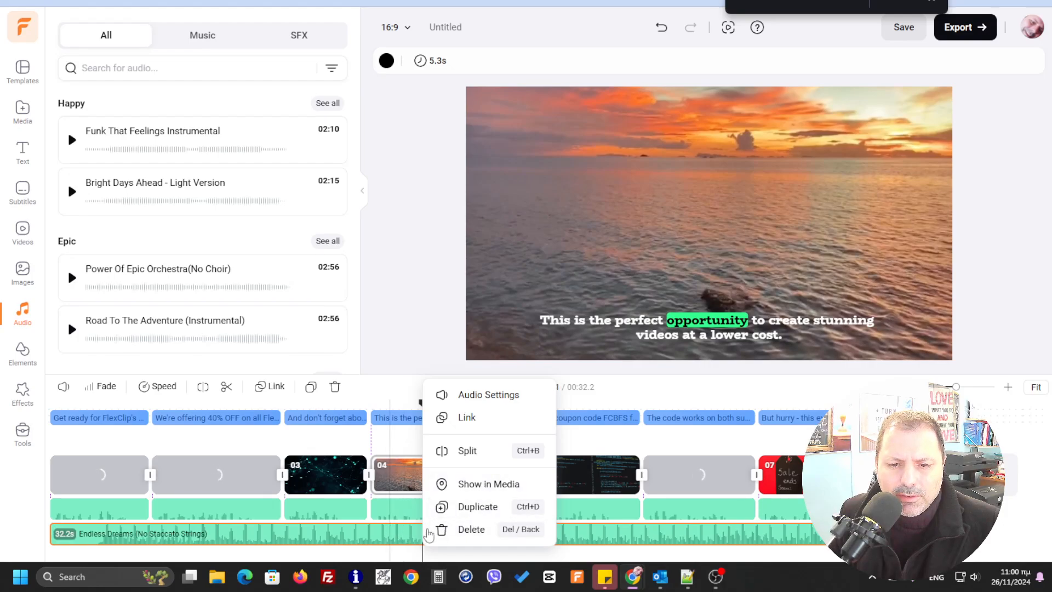
click(487, 397)
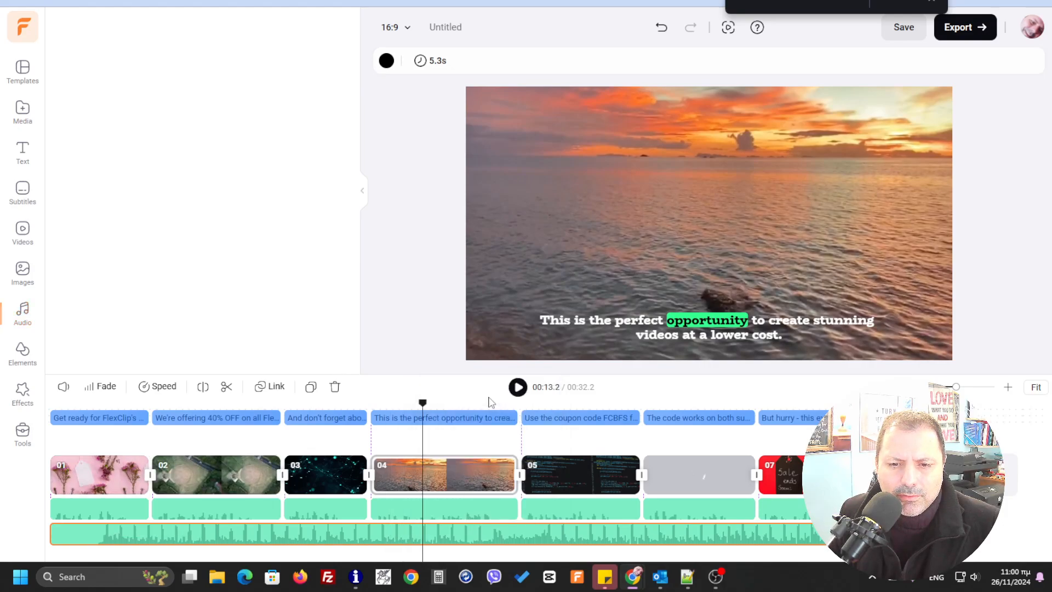
drag(152, 95, 110, 97)
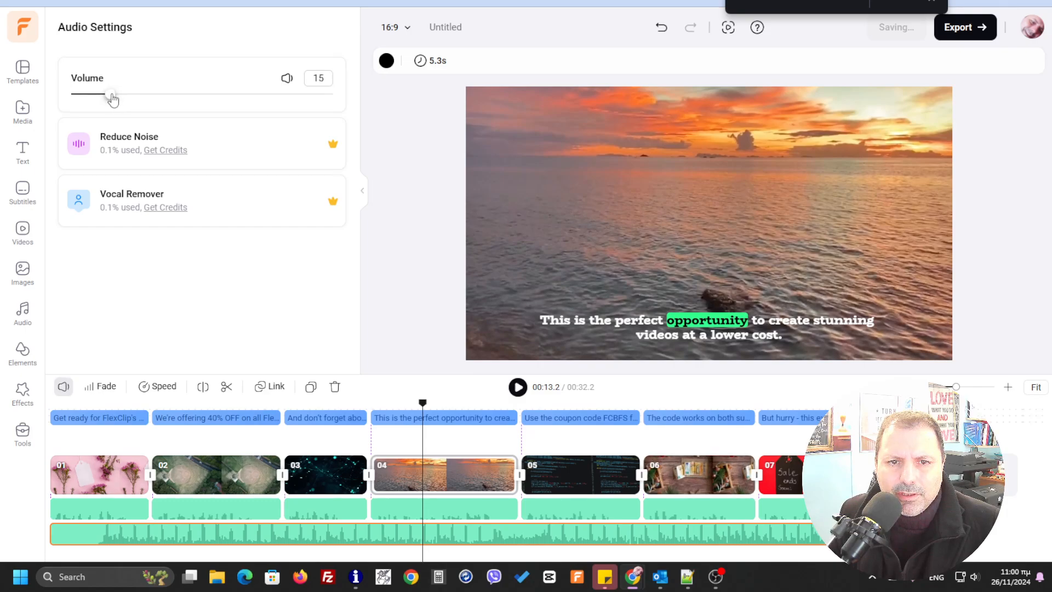
- Play the video from the beginning to check the music level, and pause the playback
drag(420, 404, 45, 411)
click(517, 387)
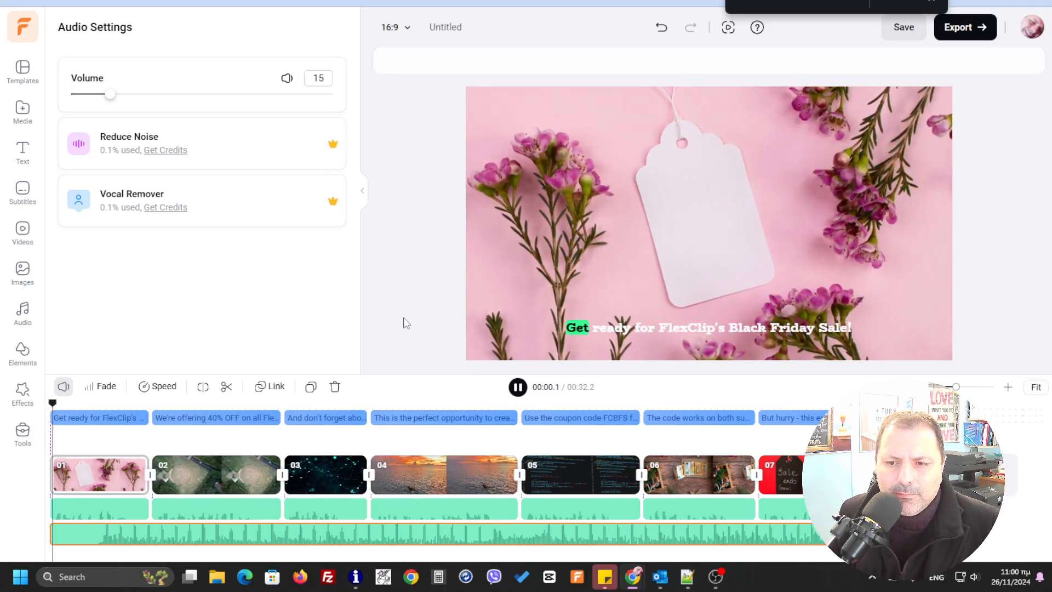
key(space)
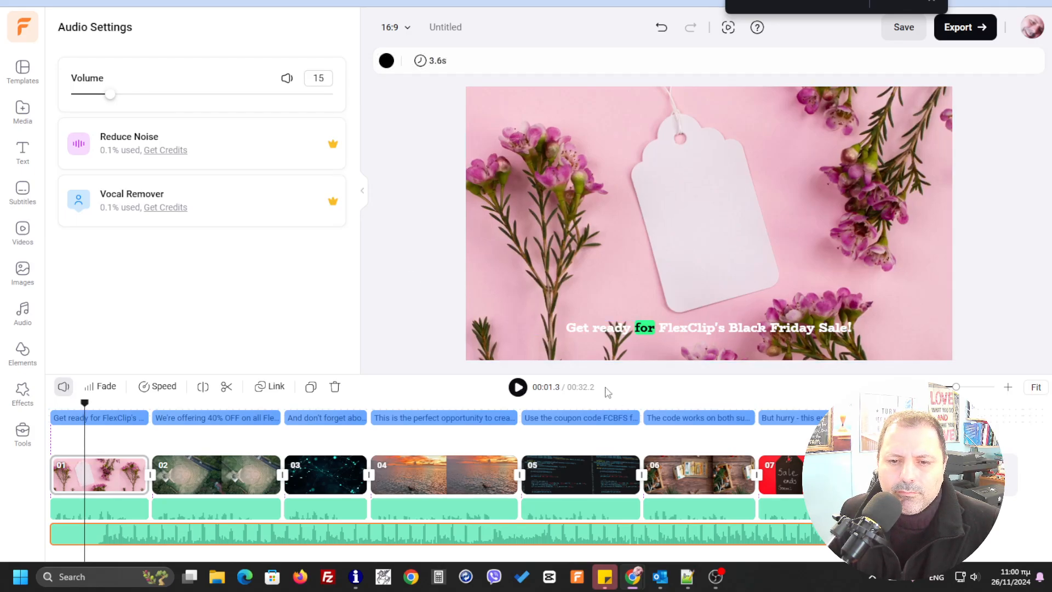
- Preview the opening scene with the quieter background music and pause the playback
click(517, 388)
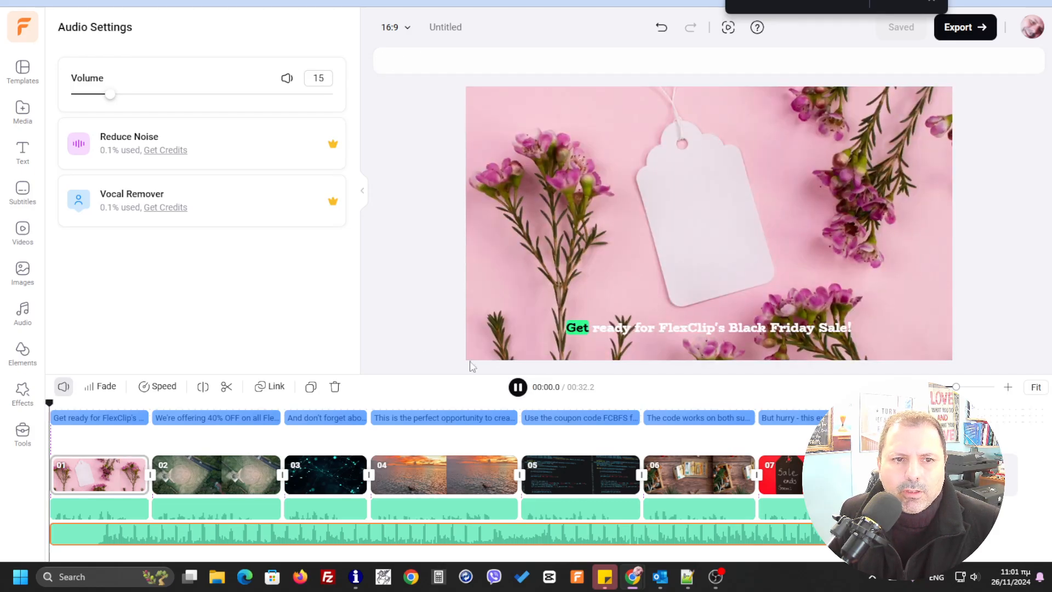
key(space)
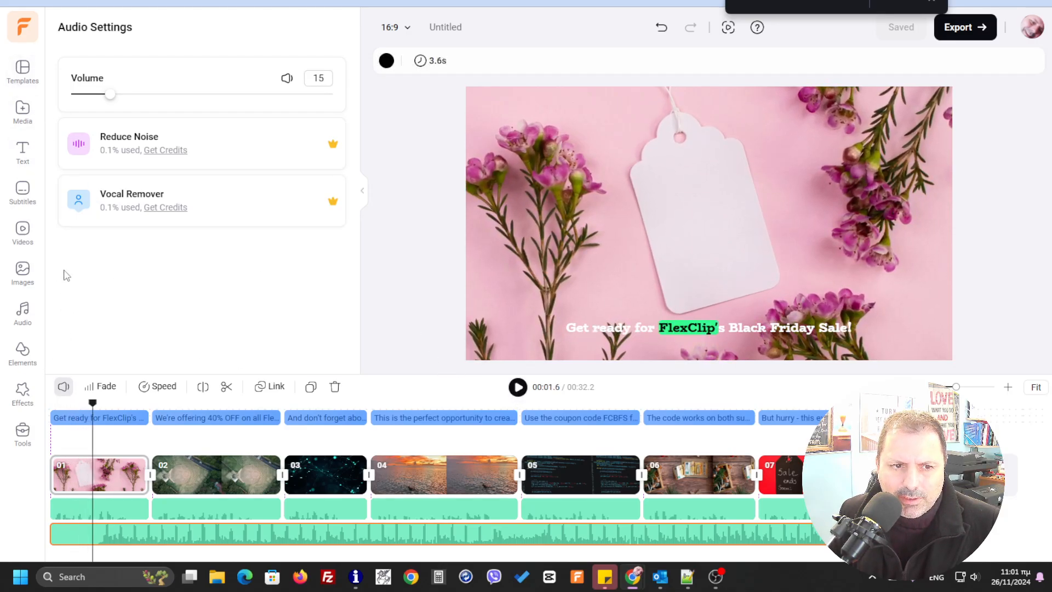
- Return to the AI Text to Video prompt and change the uppercase "OFF" after 40% to lowercase "off"
click(23, 192)
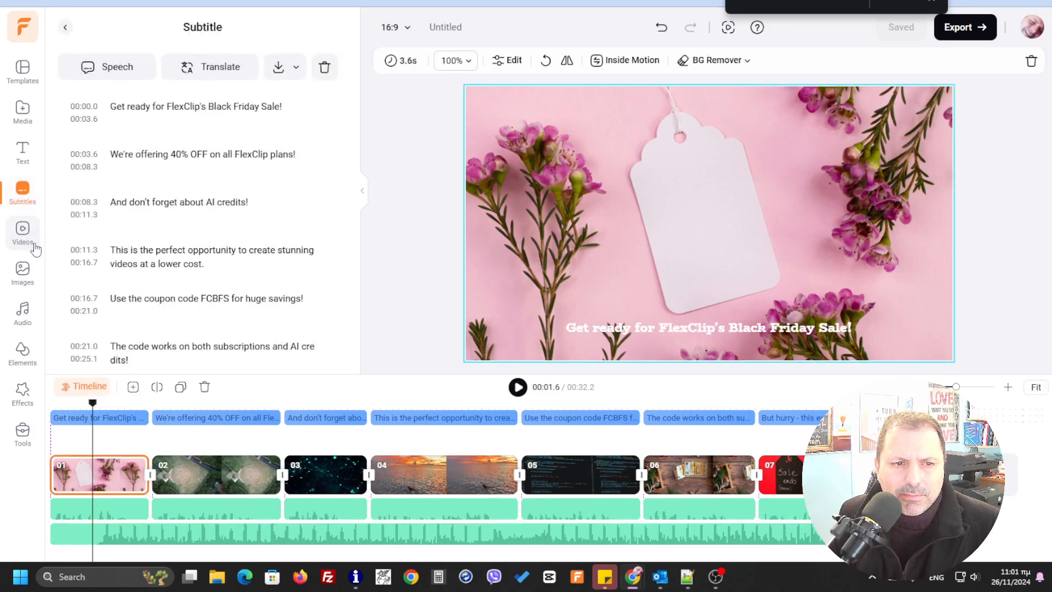
click(25, 233)
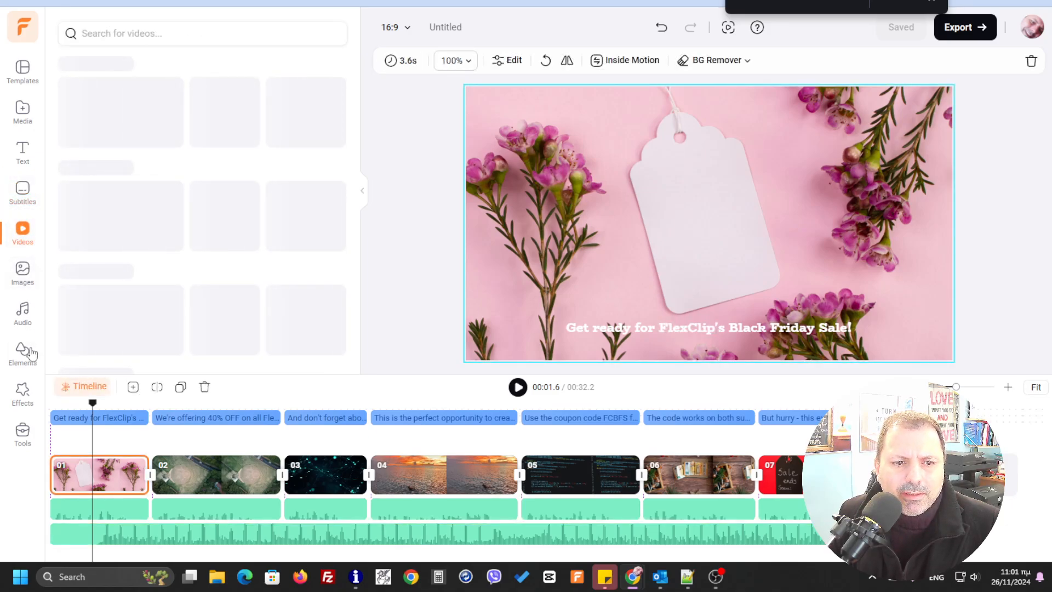
click(23, 433)
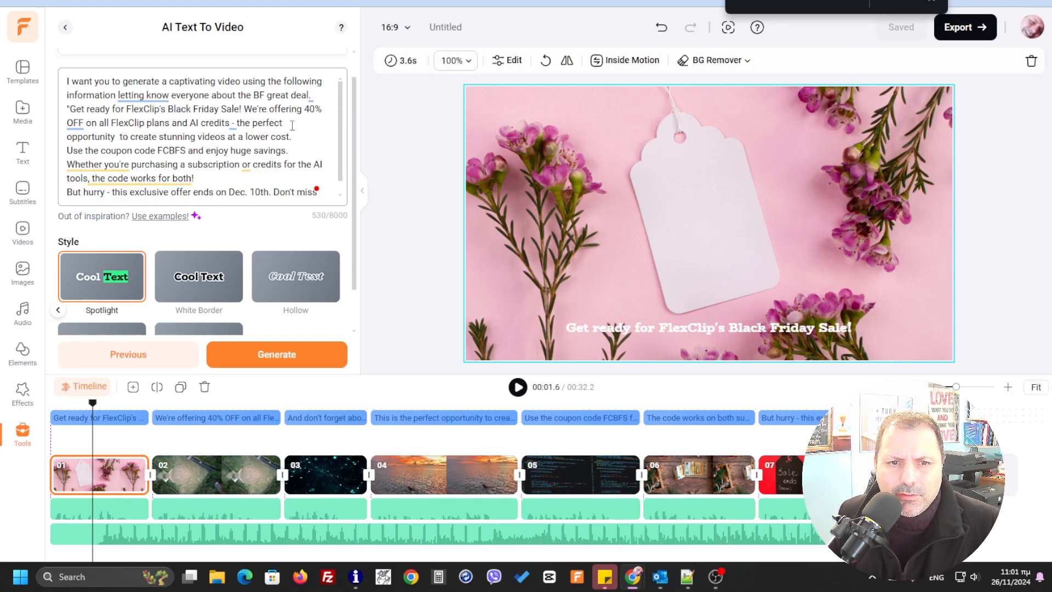
click(84, 121)
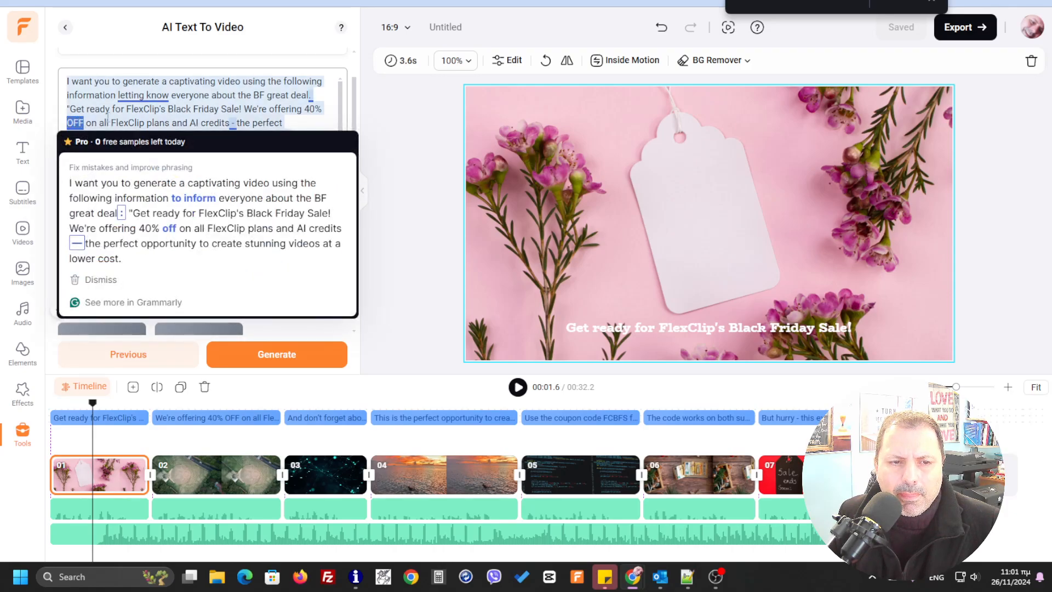
key(Escape)
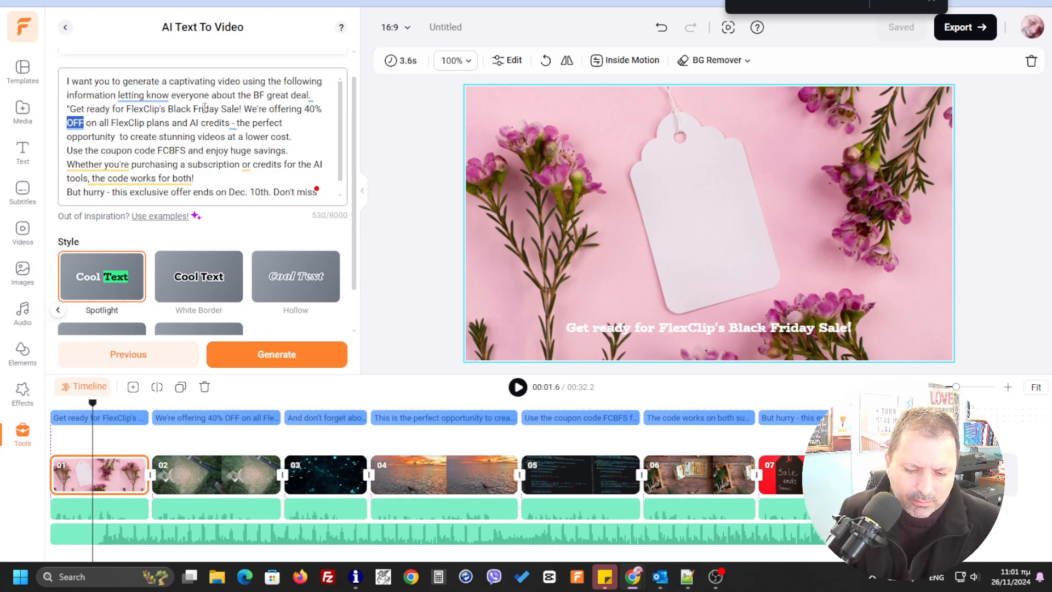
key(Right)
key(BackSpace)
key(BackSpace)
key(BackSpace)
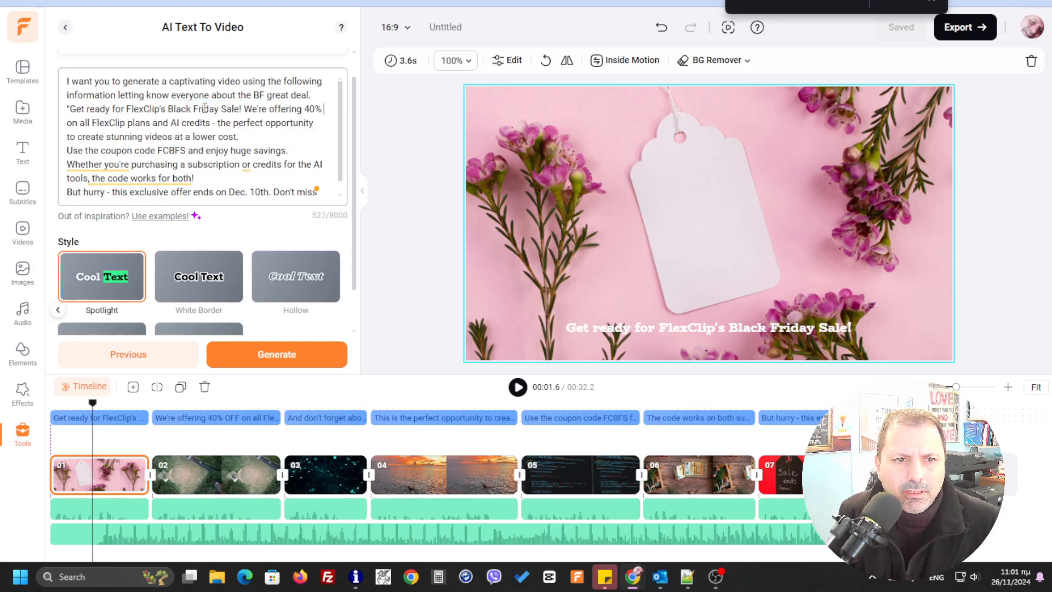
text(off)
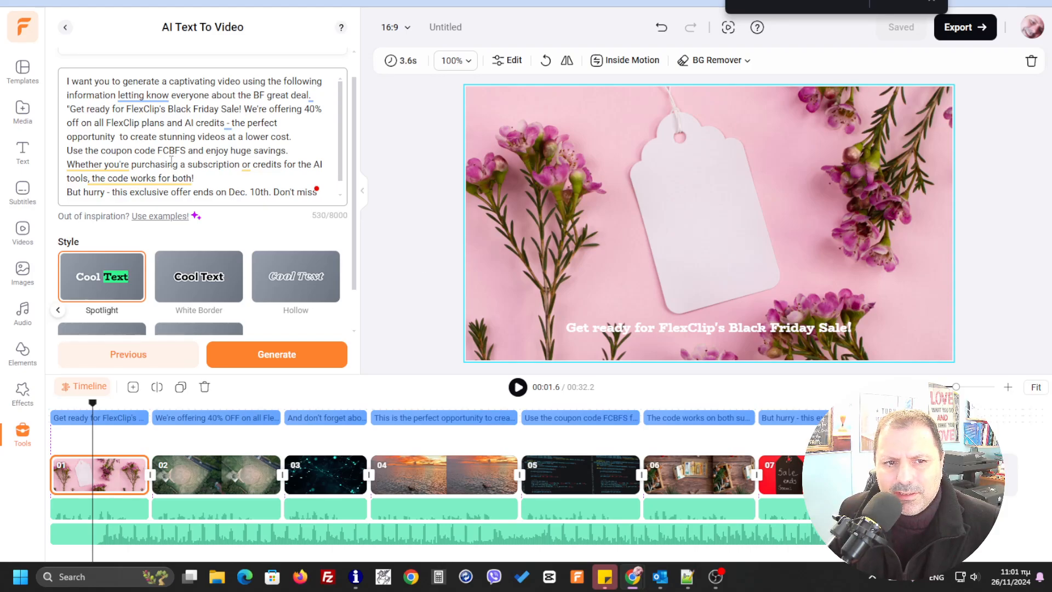
- Generate scenes from the corrected prompt and add them to the timeline, replacing all the existing scenes
click(310, 358)
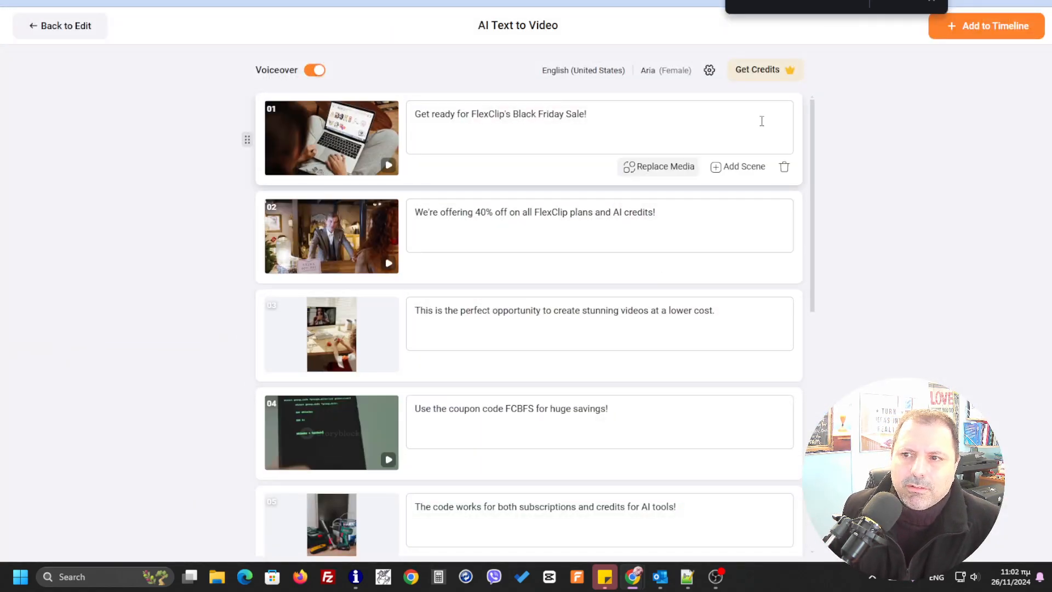
click(1004, 28)
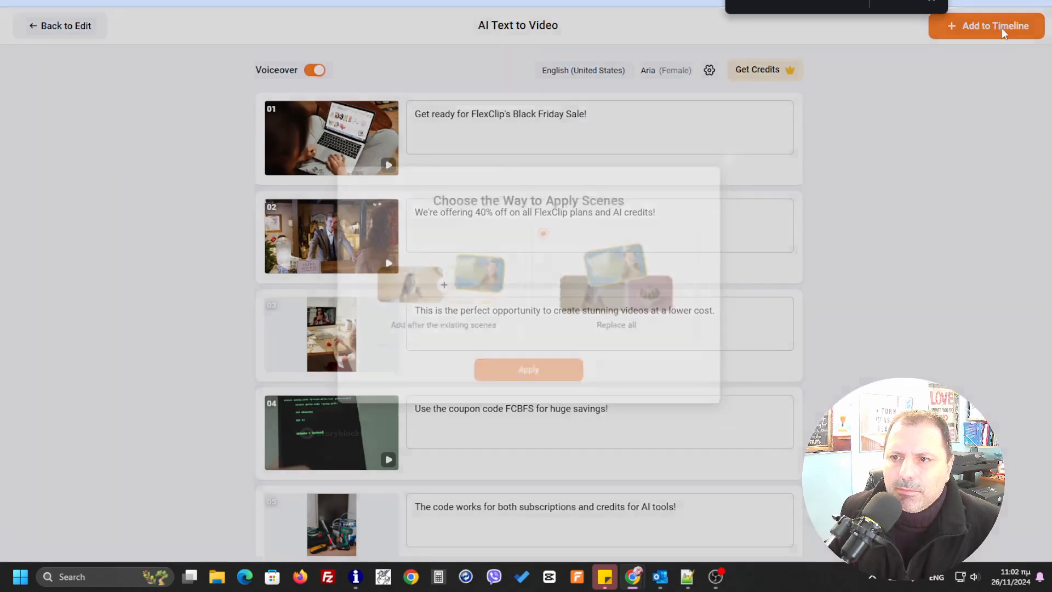
click(536, 380)
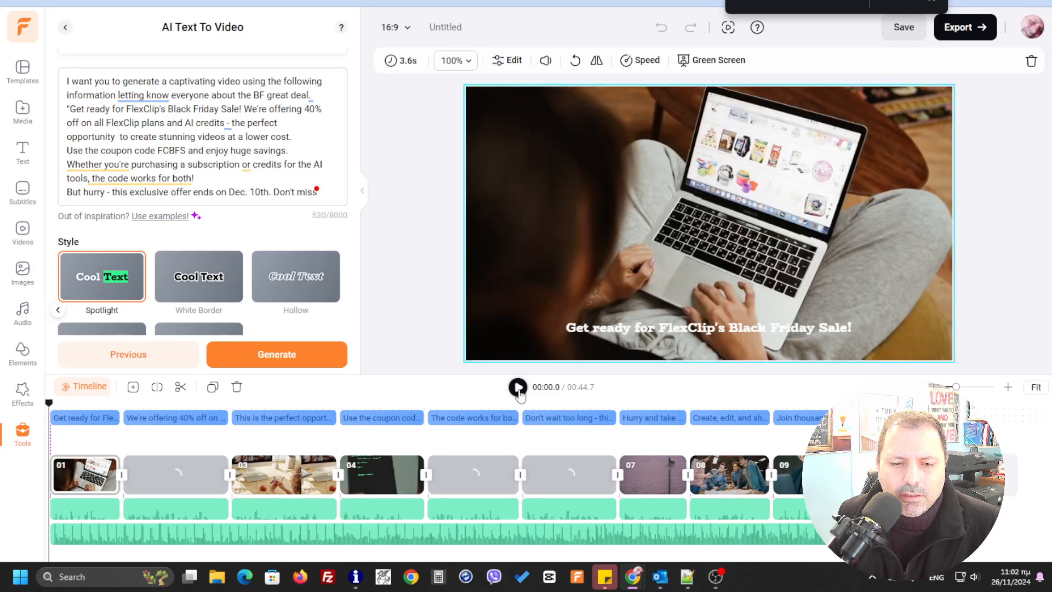
- Open the audio settings of the background track Upbeat Motivational Rock Advertising and set its volume to 15
click(481, 535)
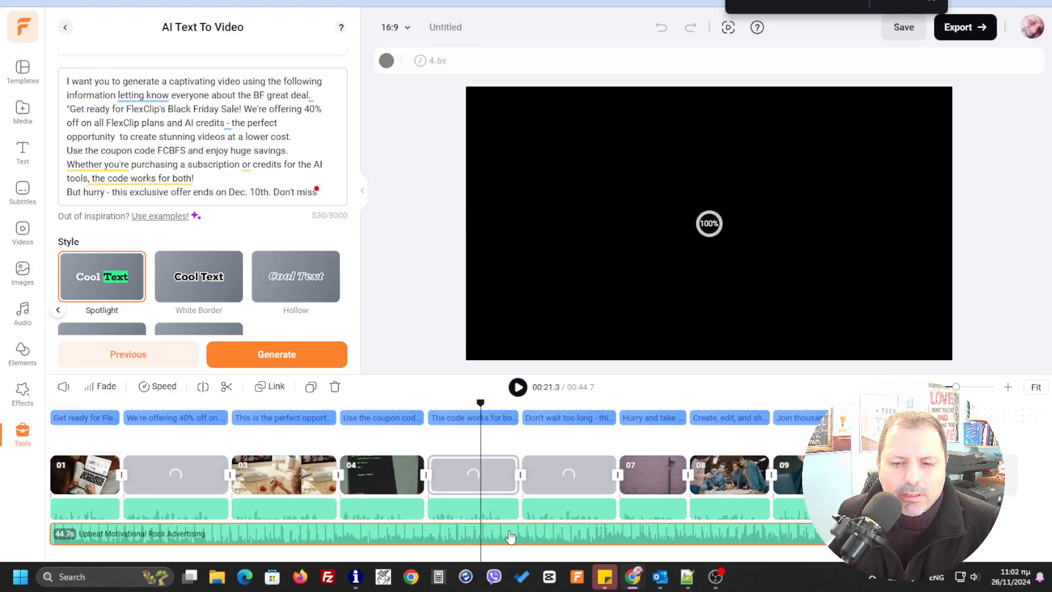
right_click(509, 536)
click(565, 395)
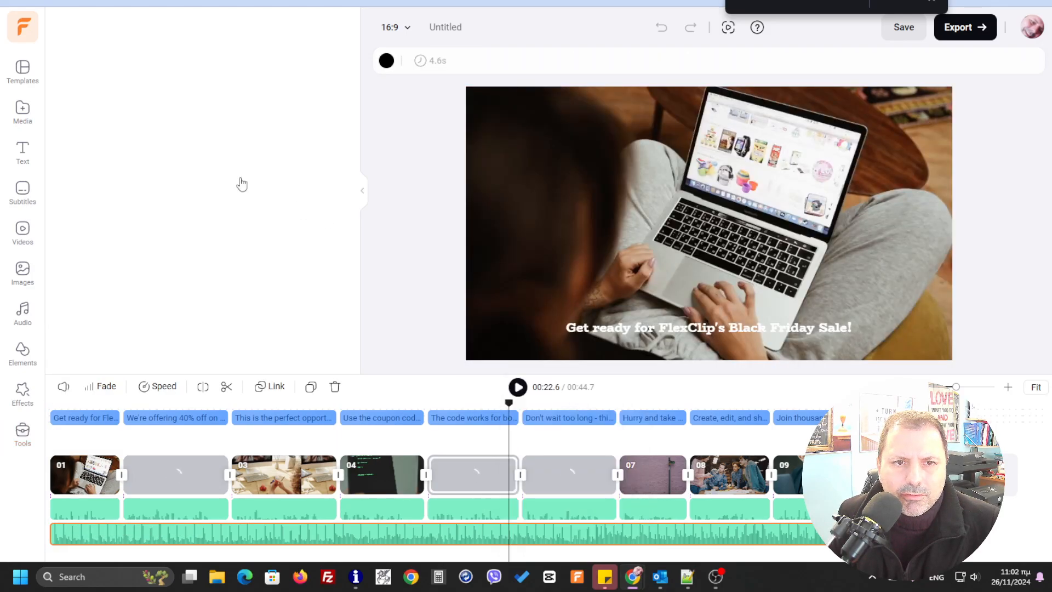
drag(150, 99, 141, 101)
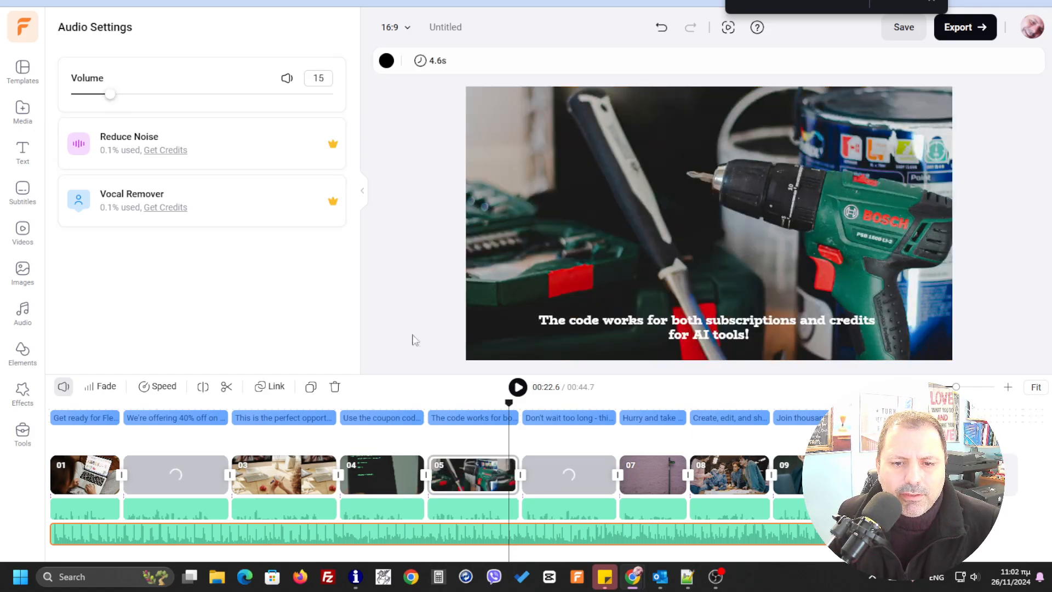
- Play the regenerated video from the beginning to check scenes and music, restarting it once and pausing during the third scene
drag(507, 411, 49, 414)
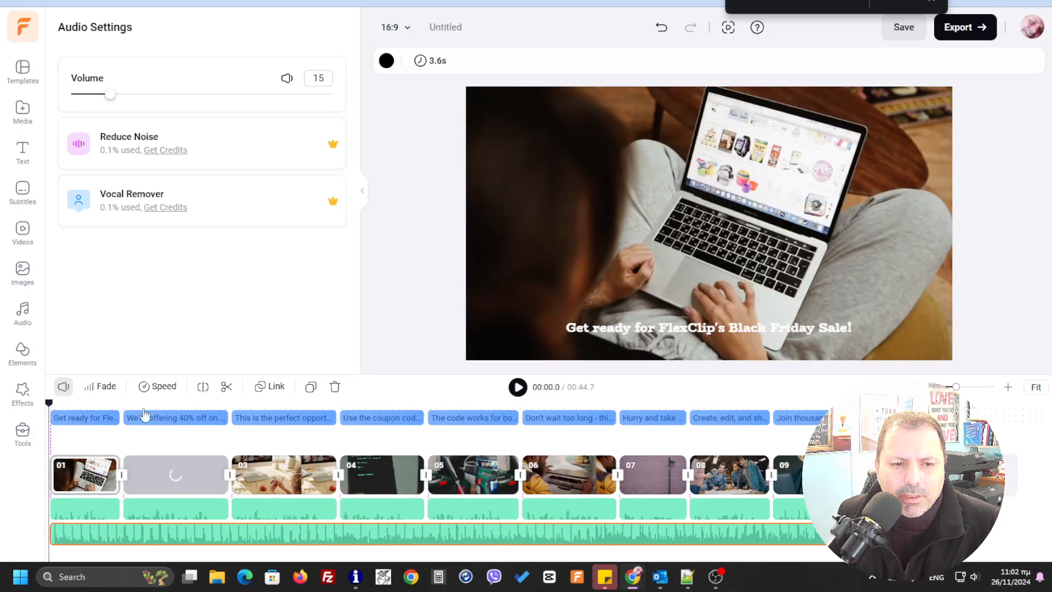
click(518, 388)
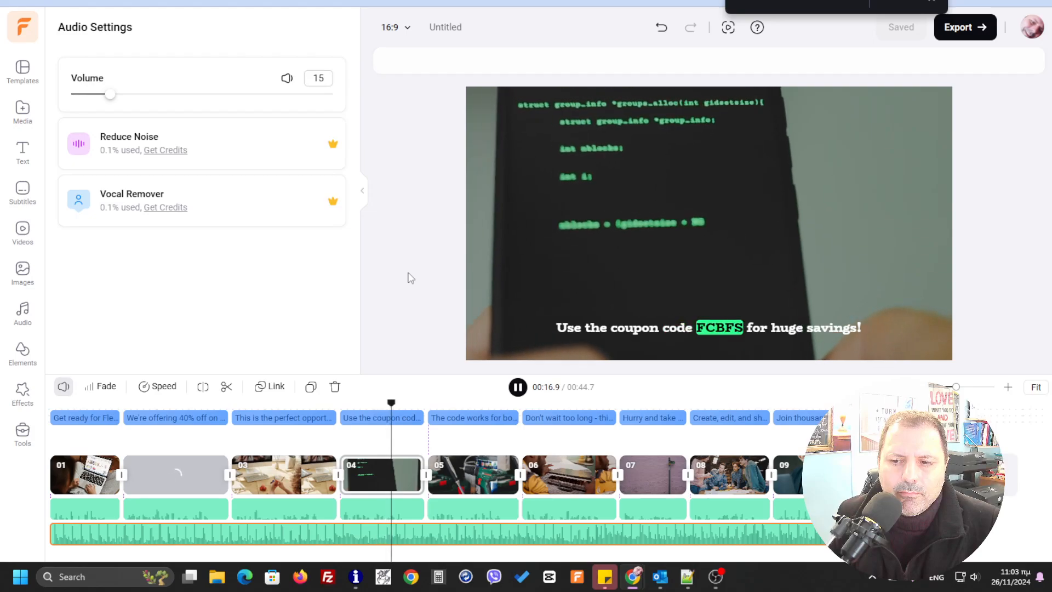
key(space)
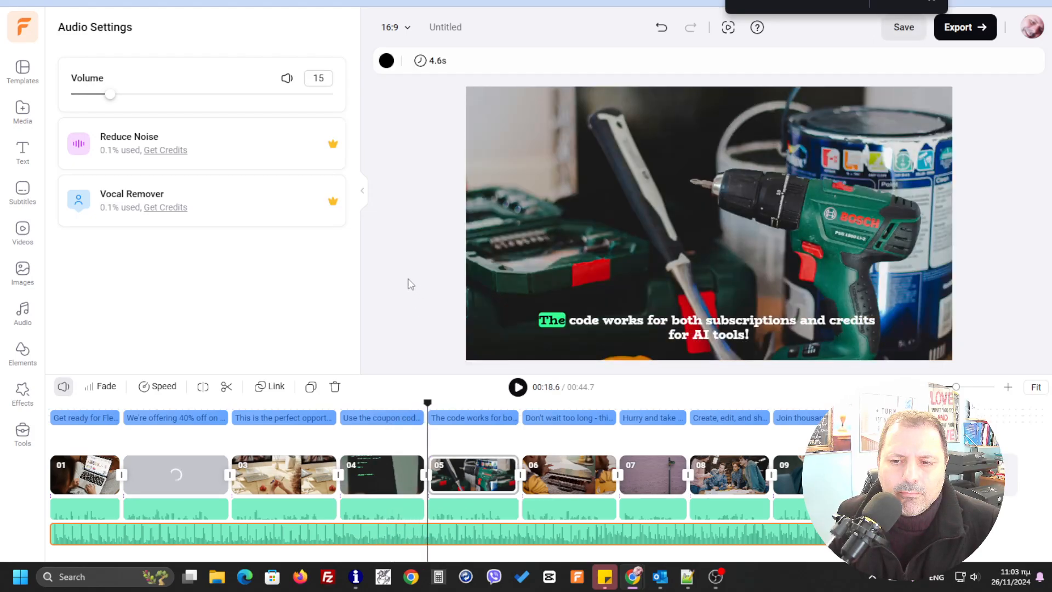
click(519, 388)
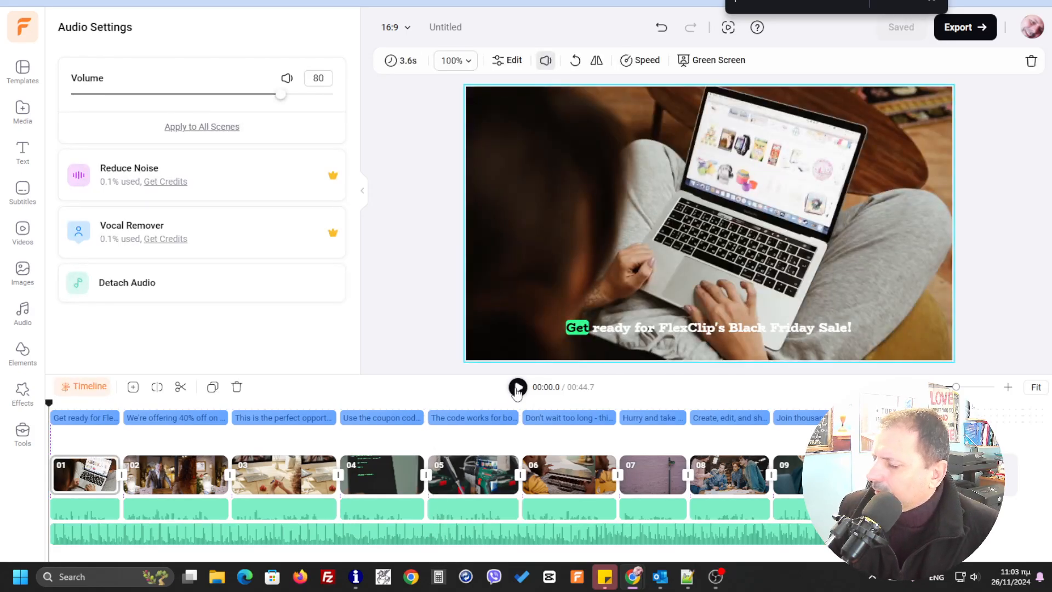
click(519, 388)
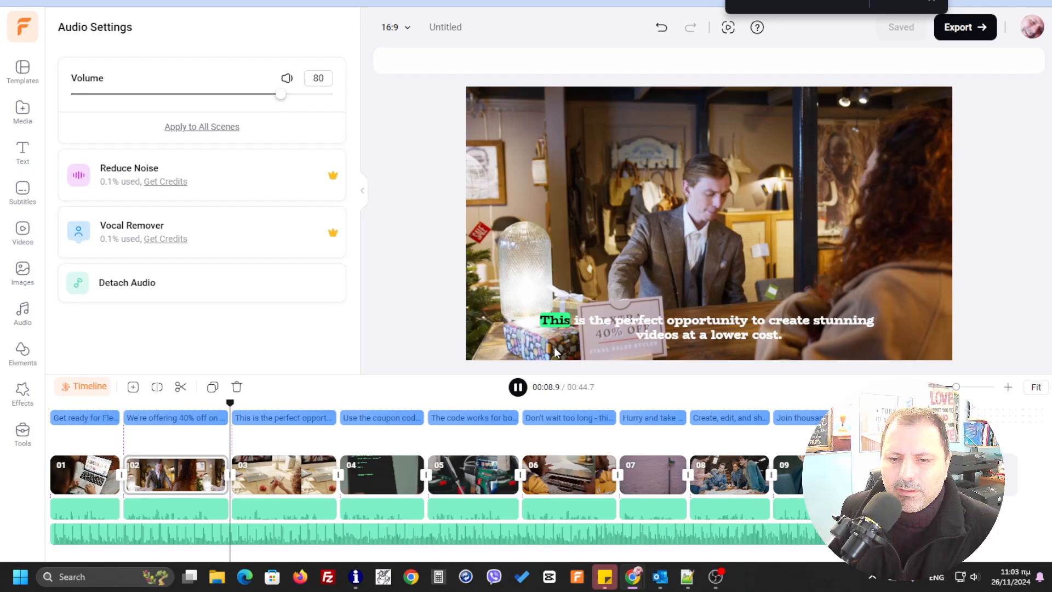
click(518, 388)
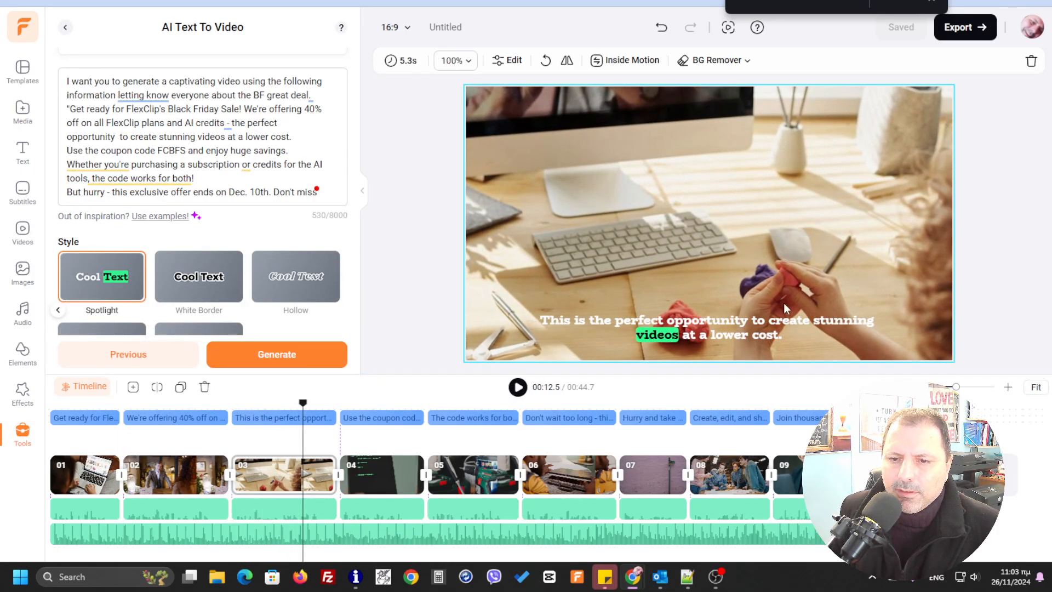
- Move the captions higher in the frame, enlarge them to font size 63, and play into the coupon code scene to check them
click(743, 321)
drag(743, 321, 740, 284)
drag(884, 275, 931, 268)
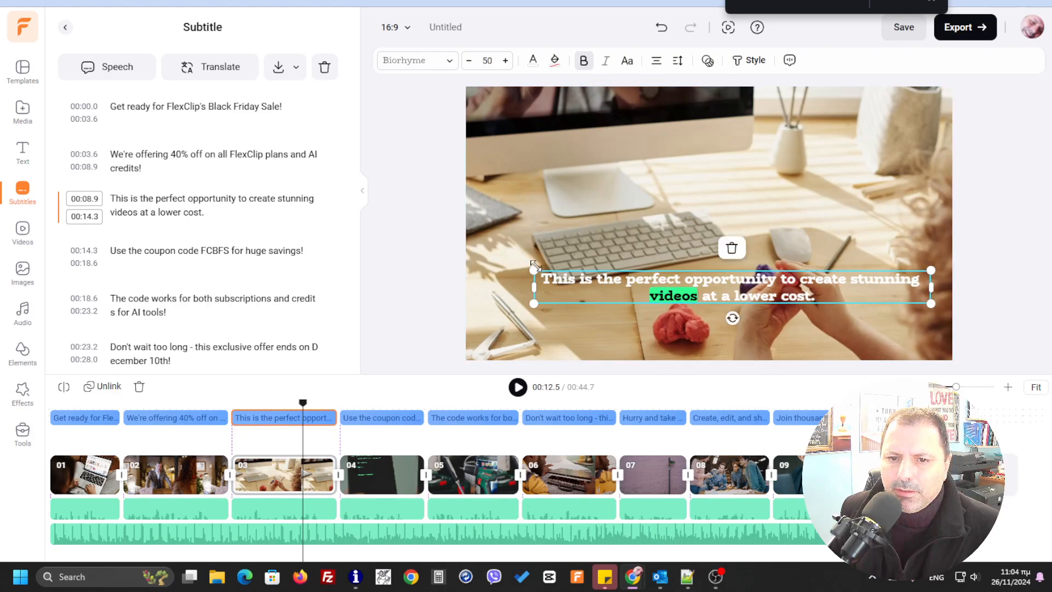
drag(534, 267, 491, 258)
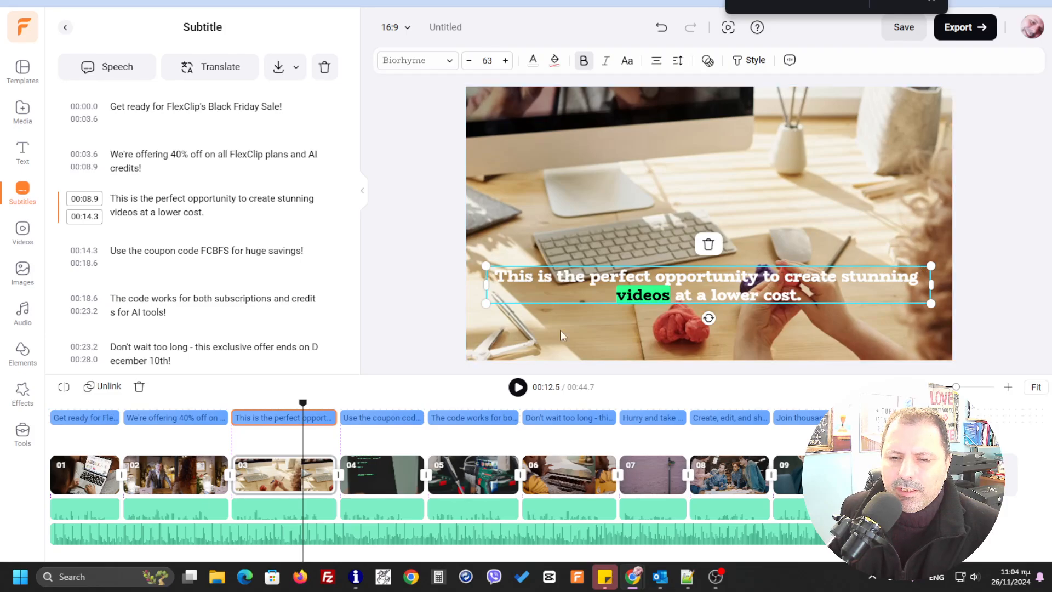
click(526, 396)
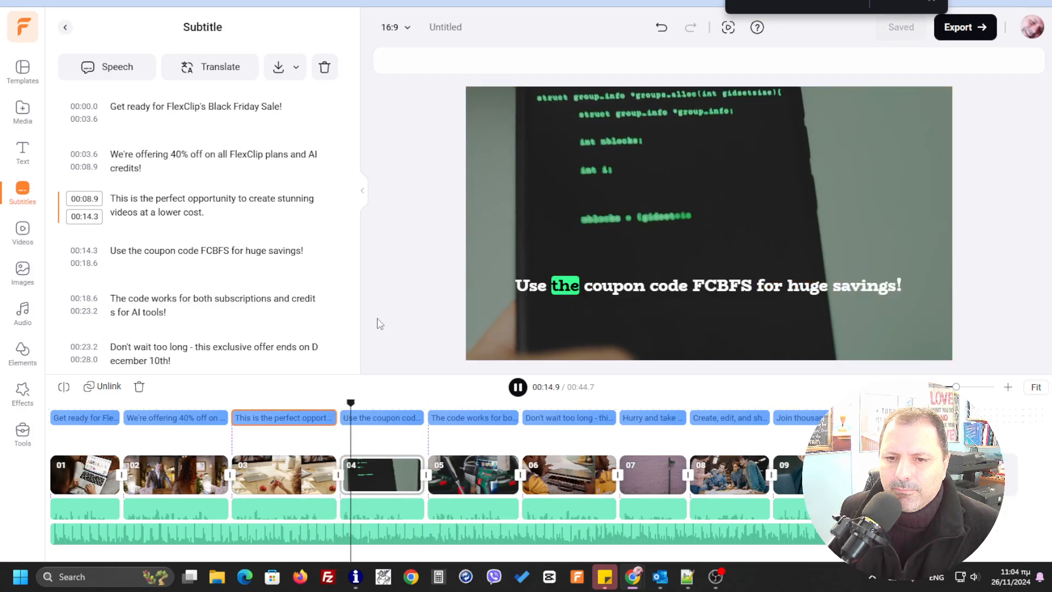
click(521, 388)
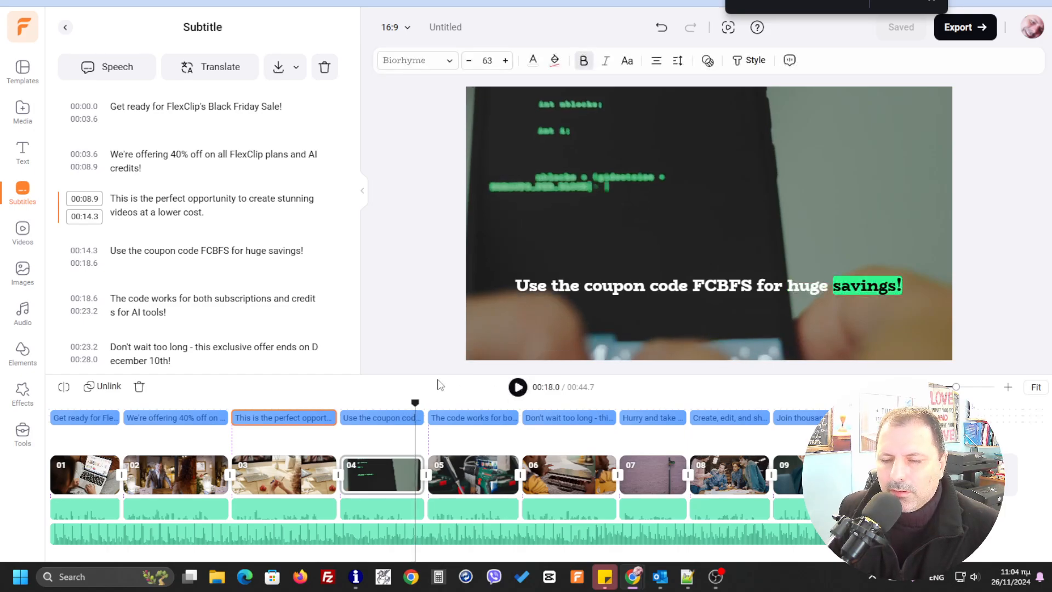
- Export the video at 720p, 30fps and Normal Quality, and start downloading the MP4 file
click(966, 29)
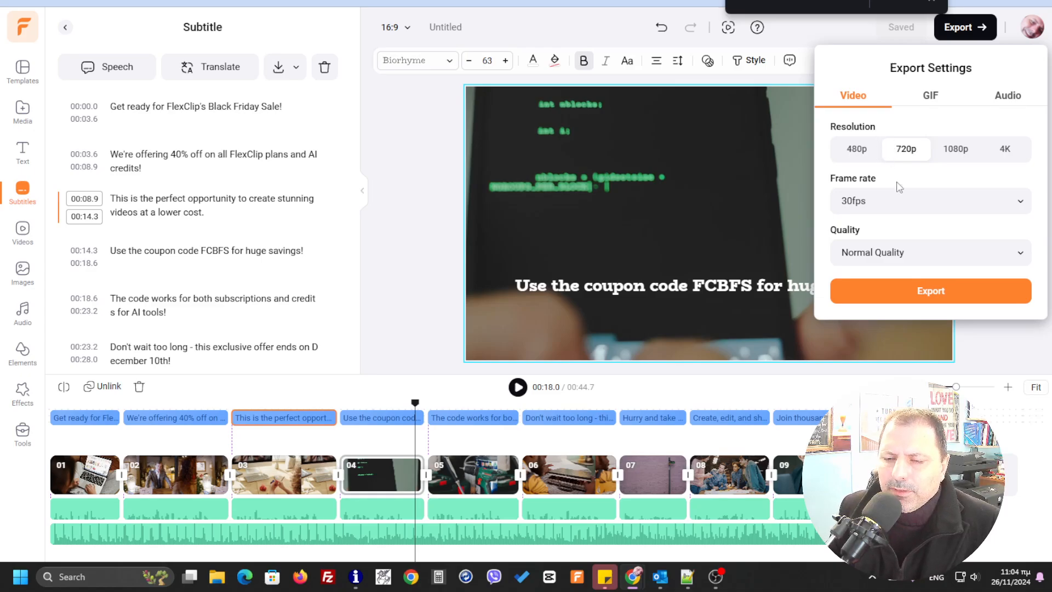
click(955, 294)
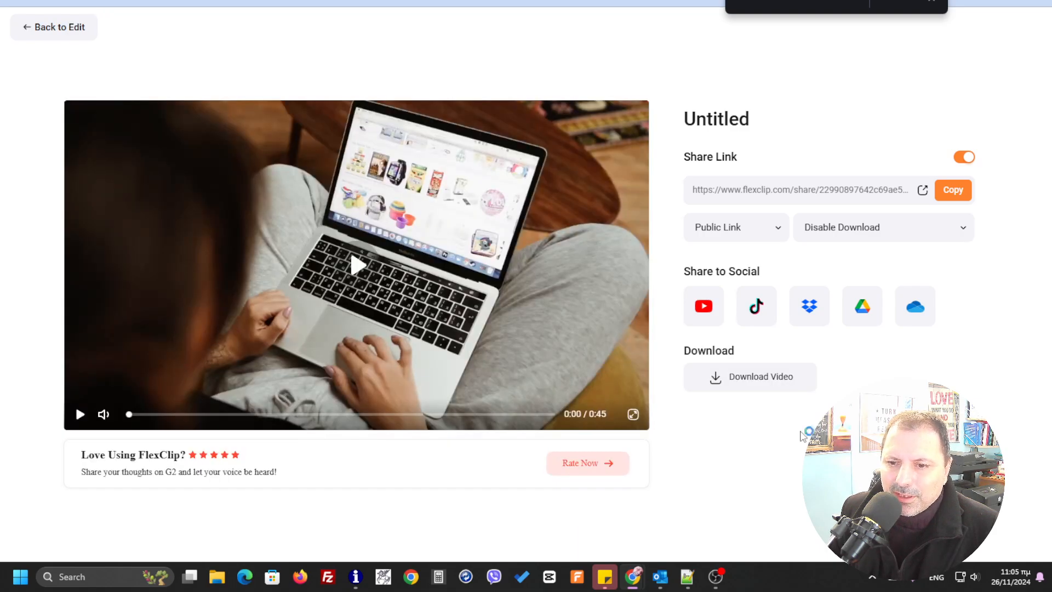
click(751, 376)
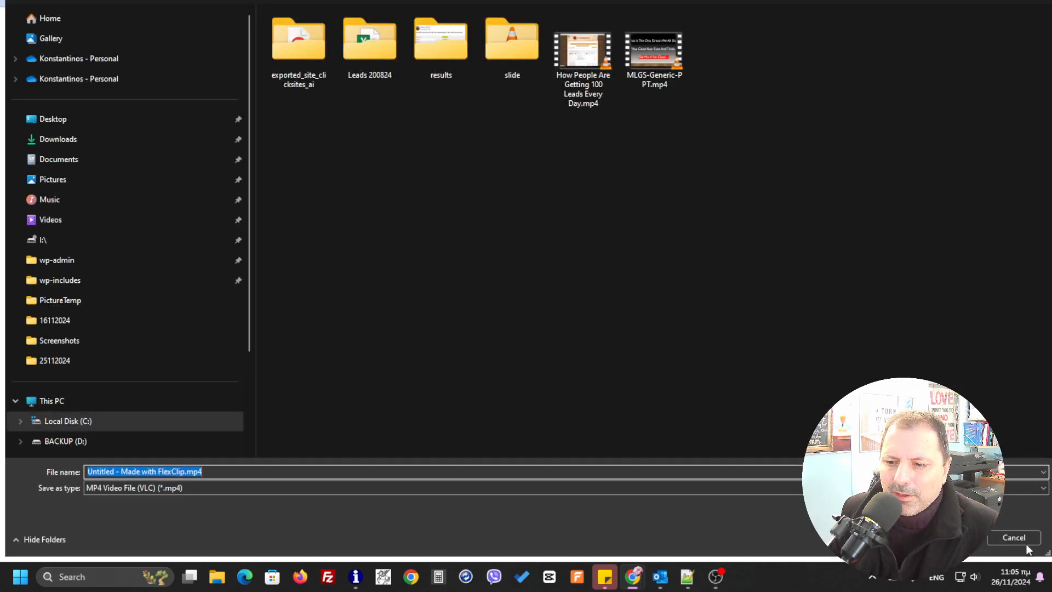